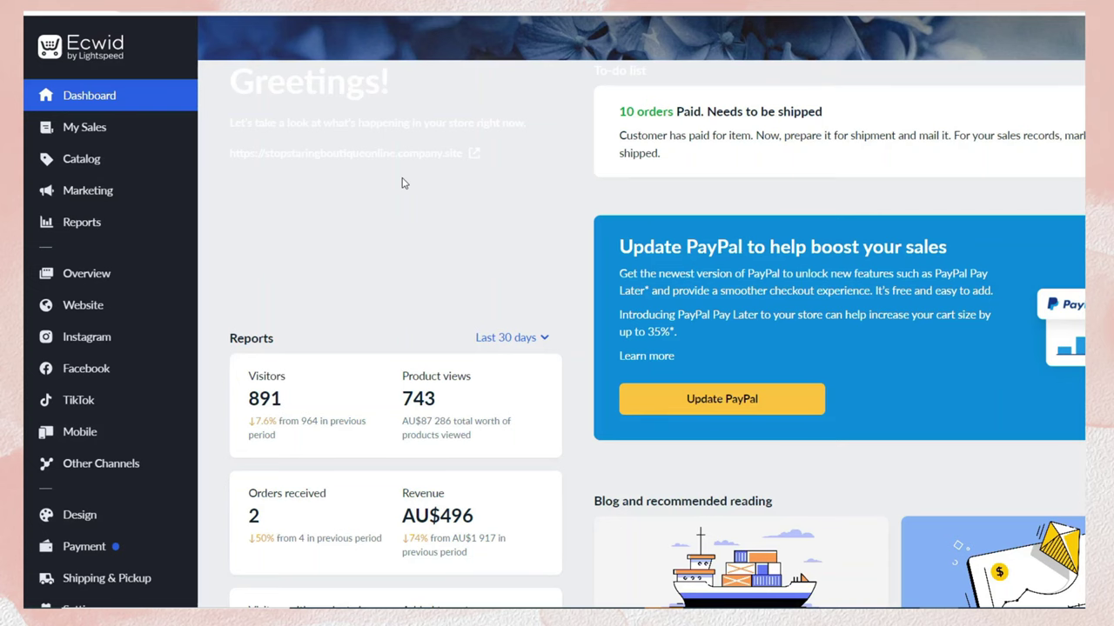
Subscribe to the Ecomclips channel and set its bell notifications to Personalized.
scroll(402, 182, down, 5)
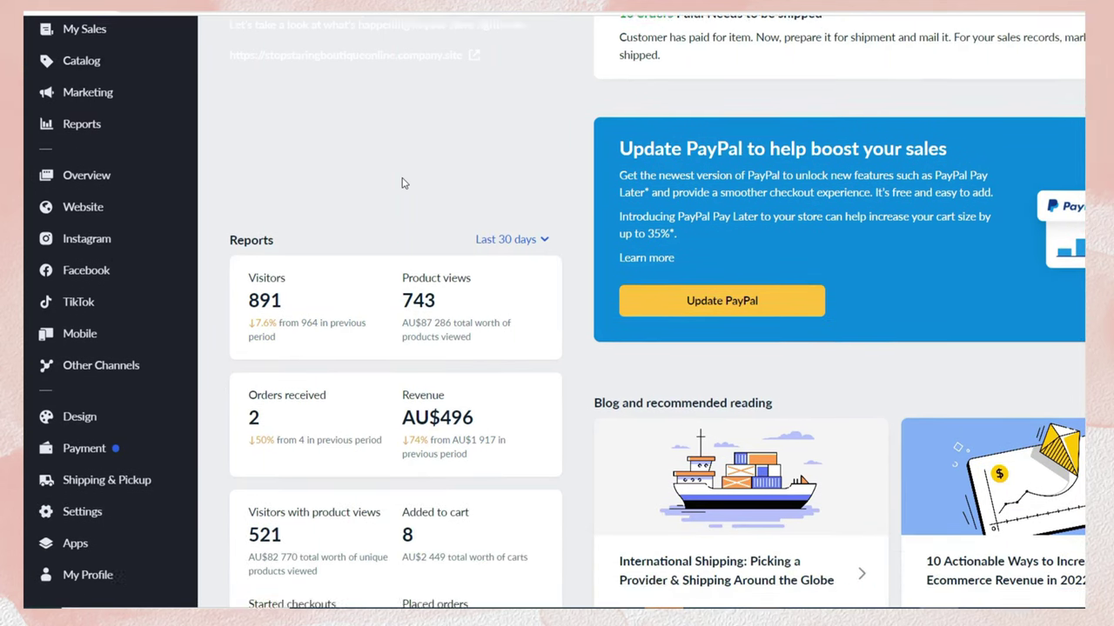
scroll(402, 182, down, 2)
scroll(403, 183, up, 6)
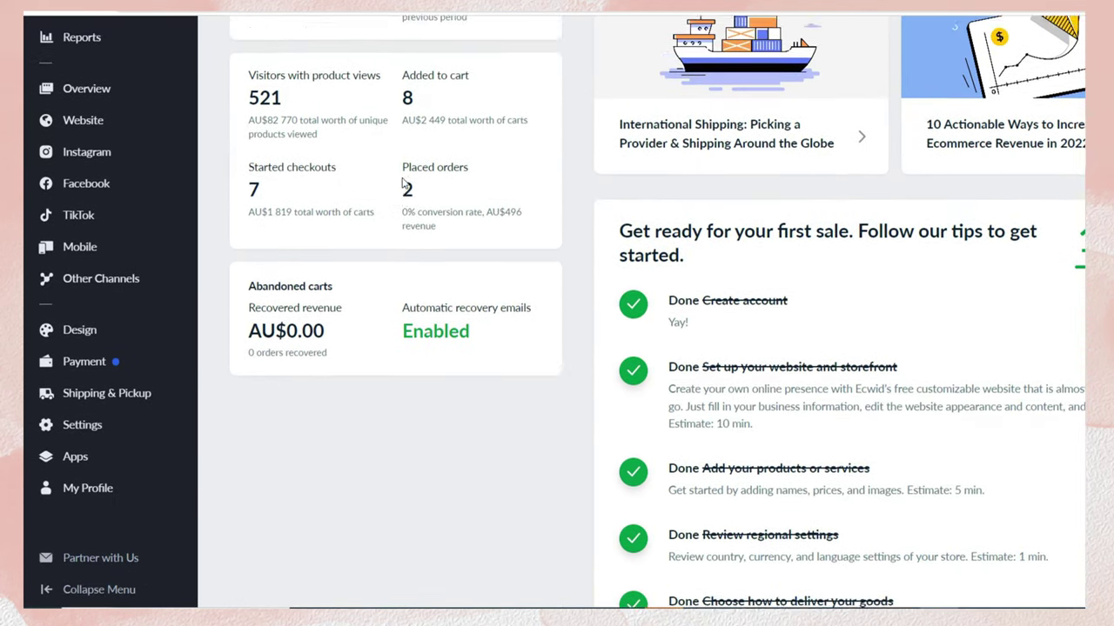
scroll(403, 184, up, 1)
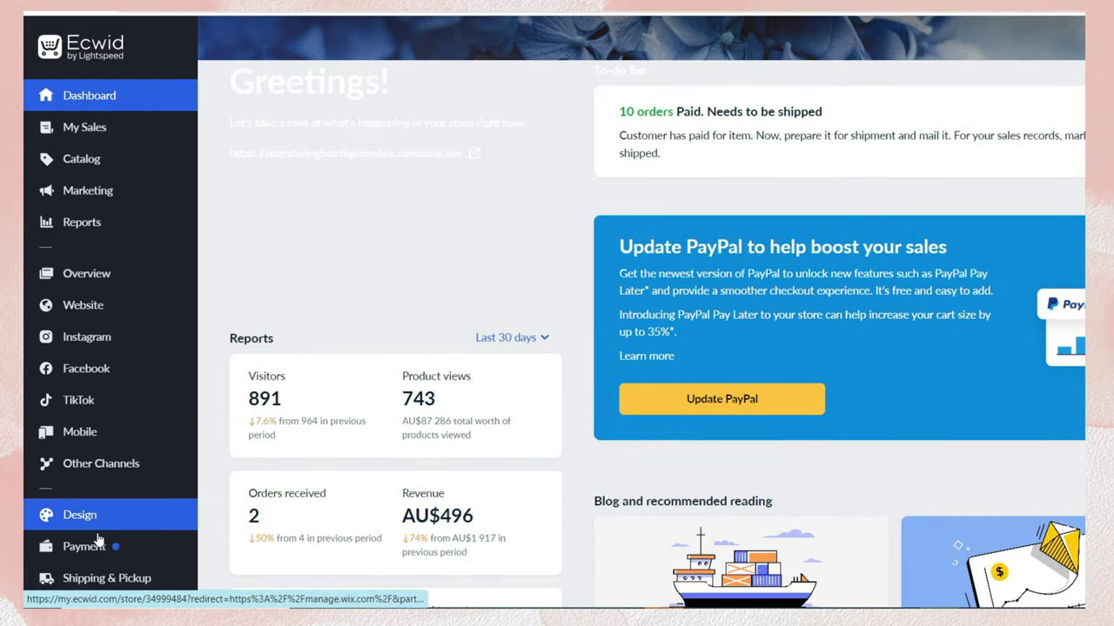
mouse_move(79, 370)
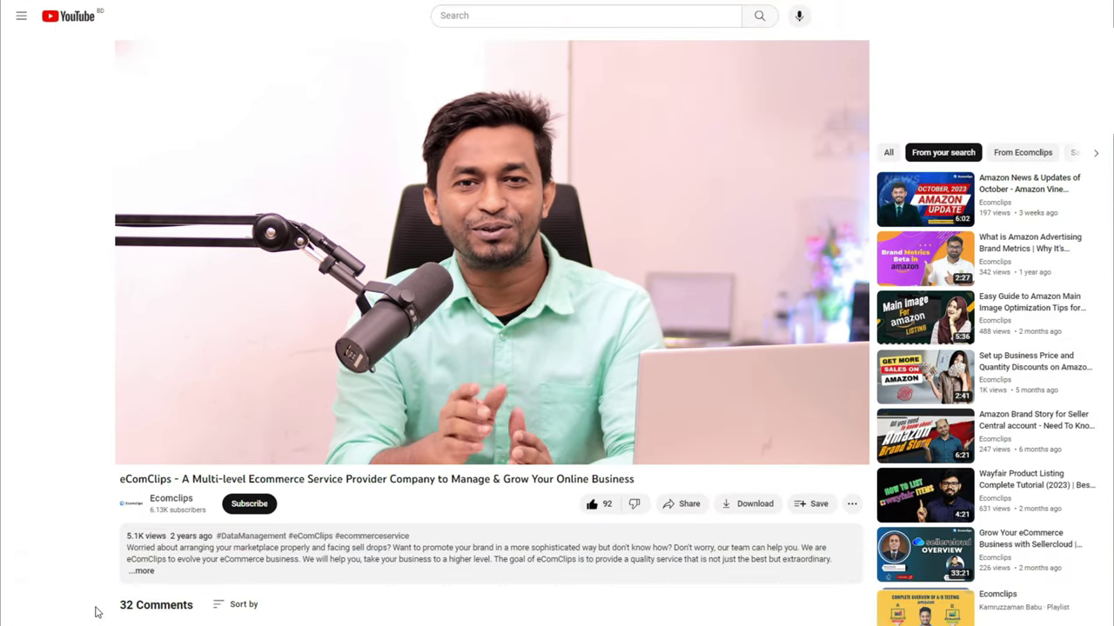
click(250, 505)
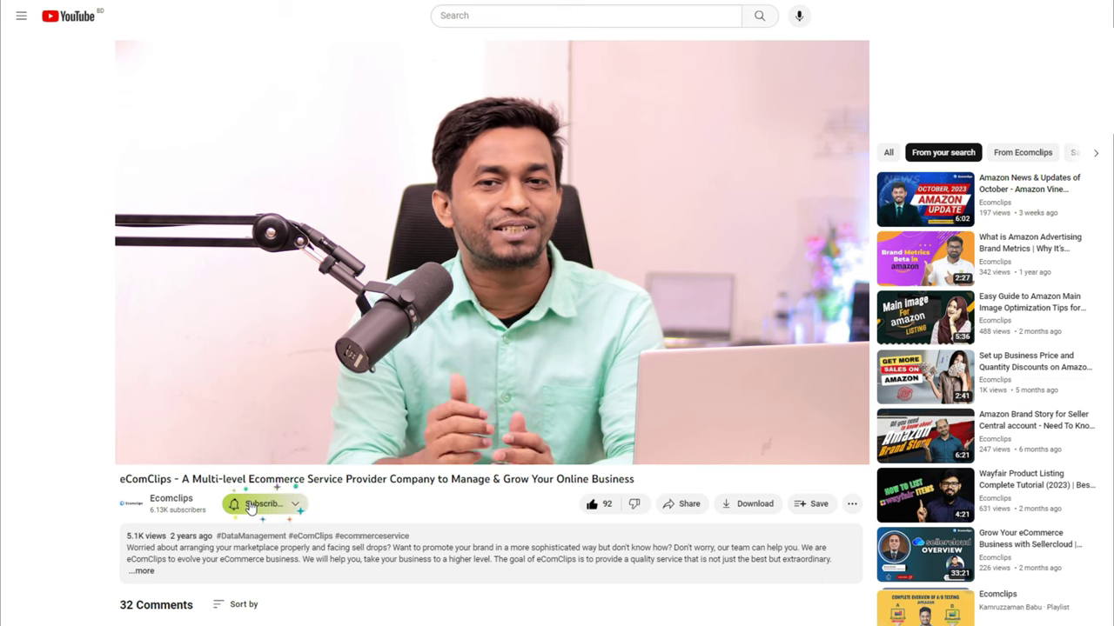
click(291, 505)
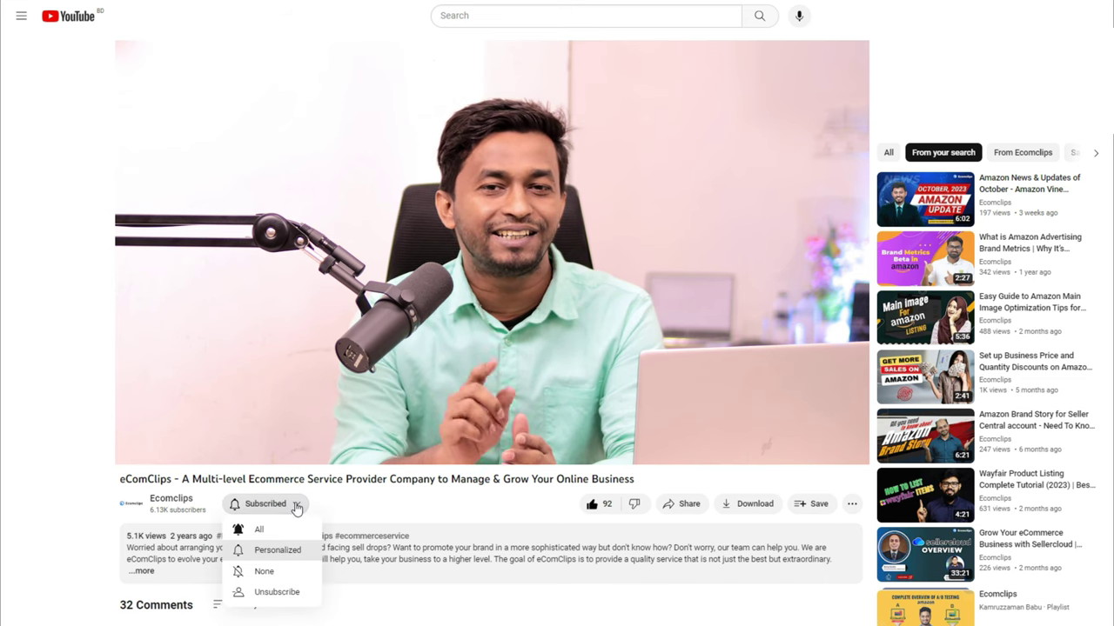
click(258, 554)
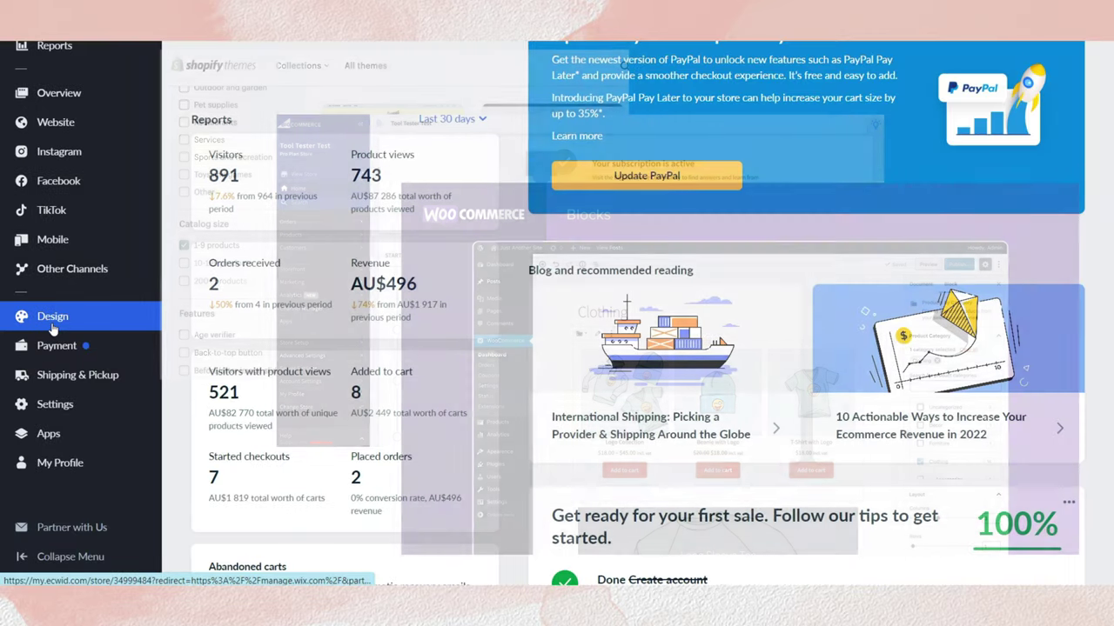
Open Ecwid's Design page and scroll through its product card and thumbnail settings.
click(54, 316)
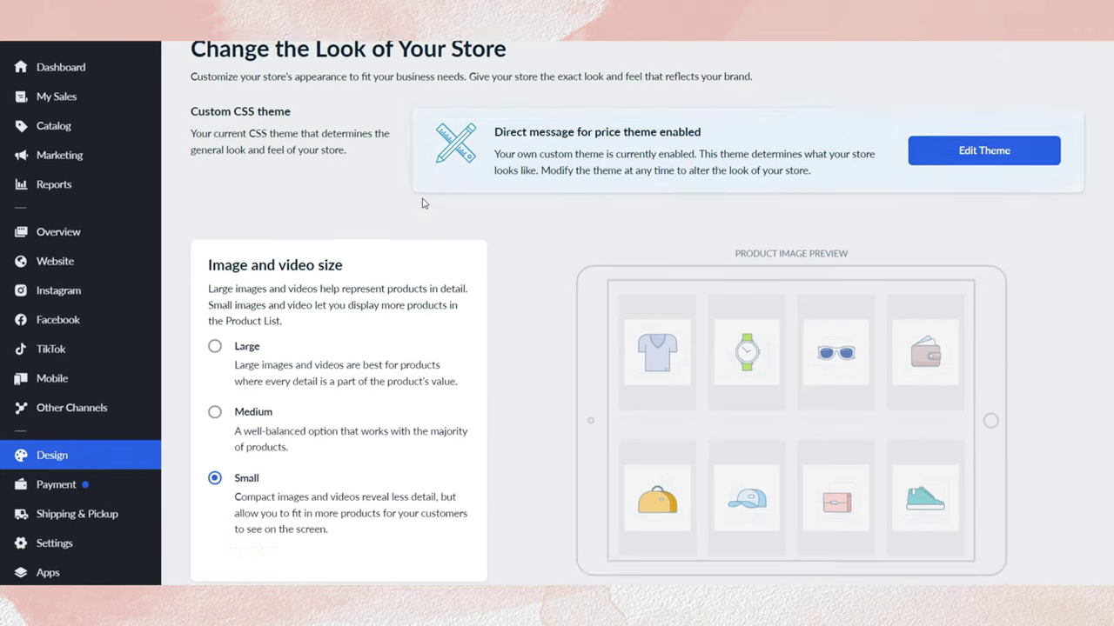
scroll(422, 273, down, 5)
scroll(365, 539, down, 10)
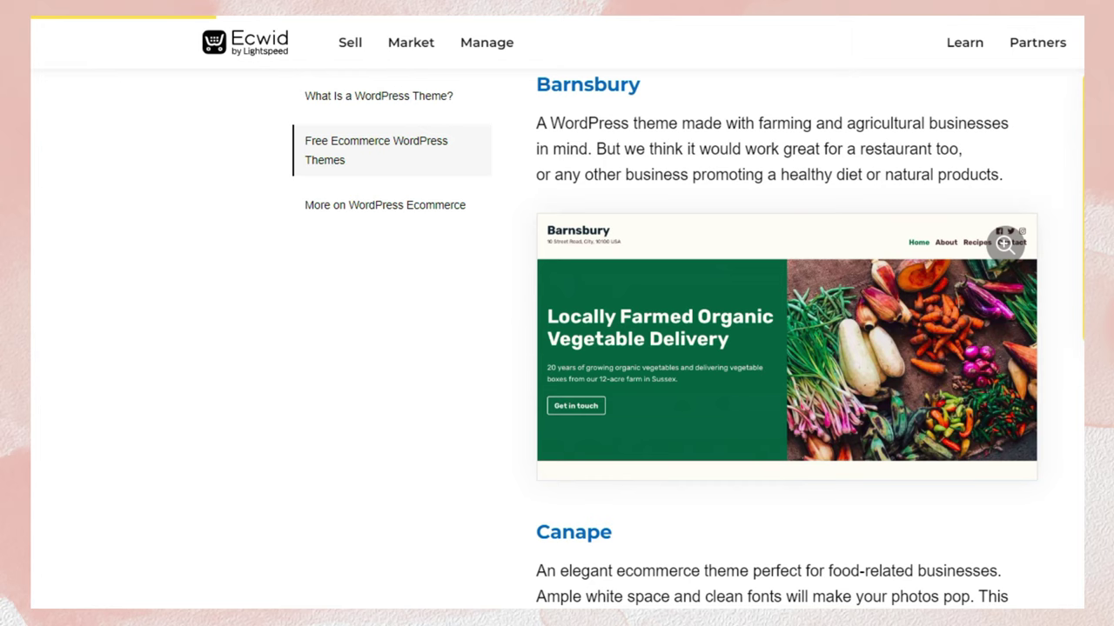
scroll(783, 348, down, 2)
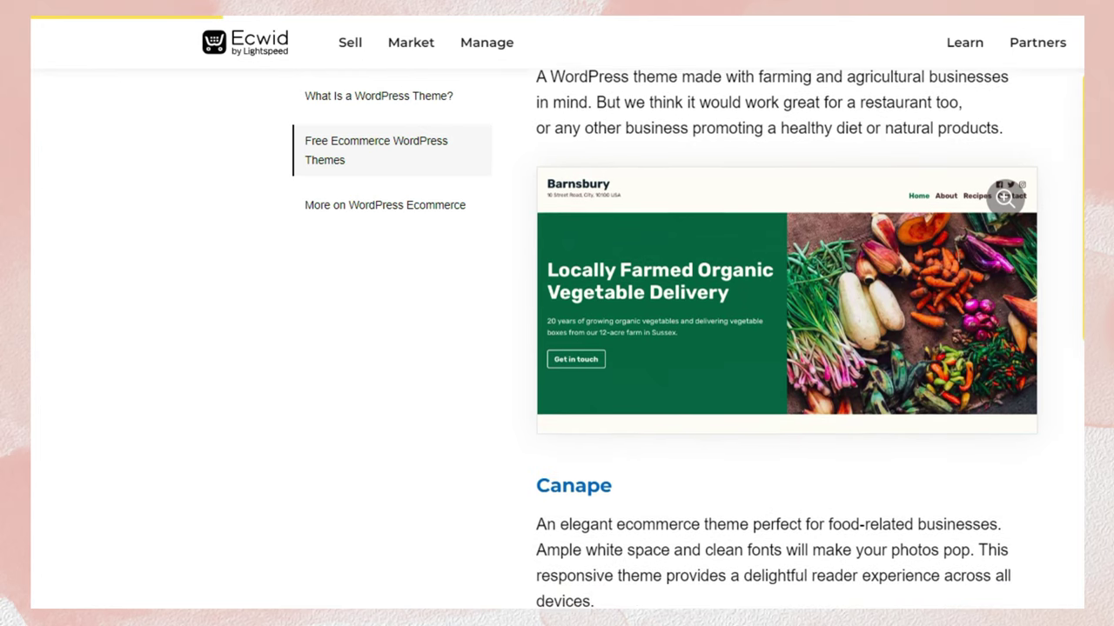
scroll(786, 348, down, 3)
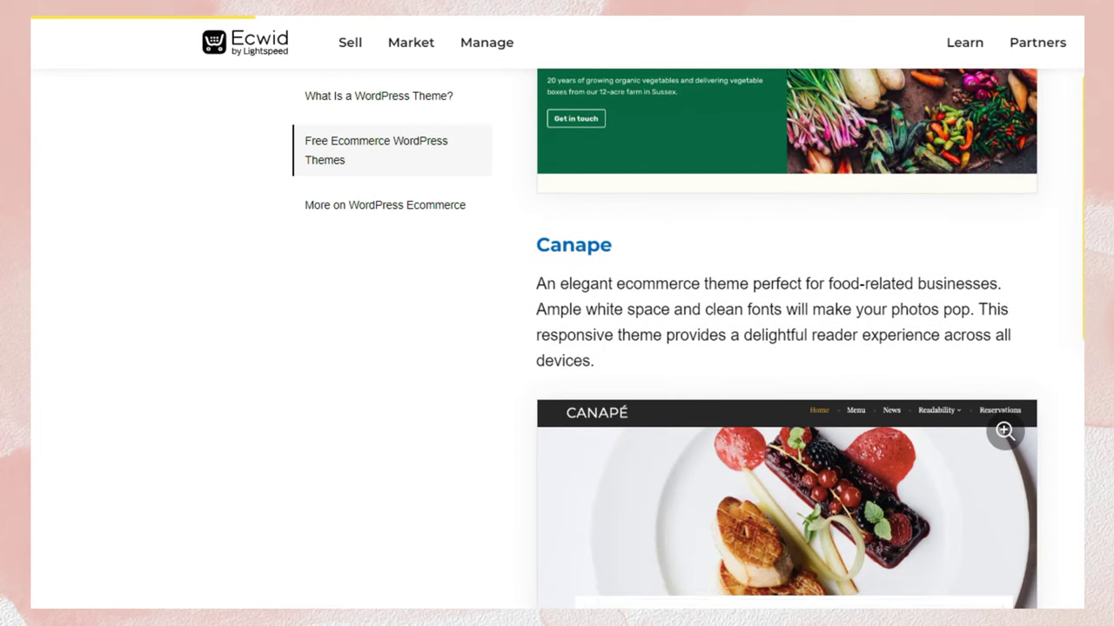
scroll(786, 348, down, 2)
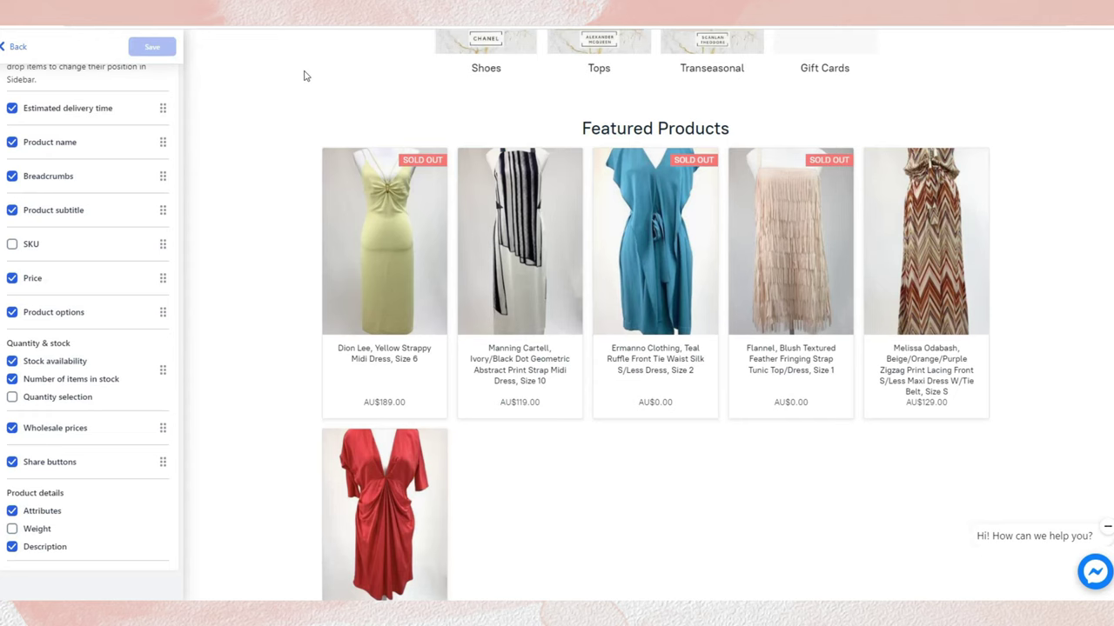
scroll(261, 105, down, 3)
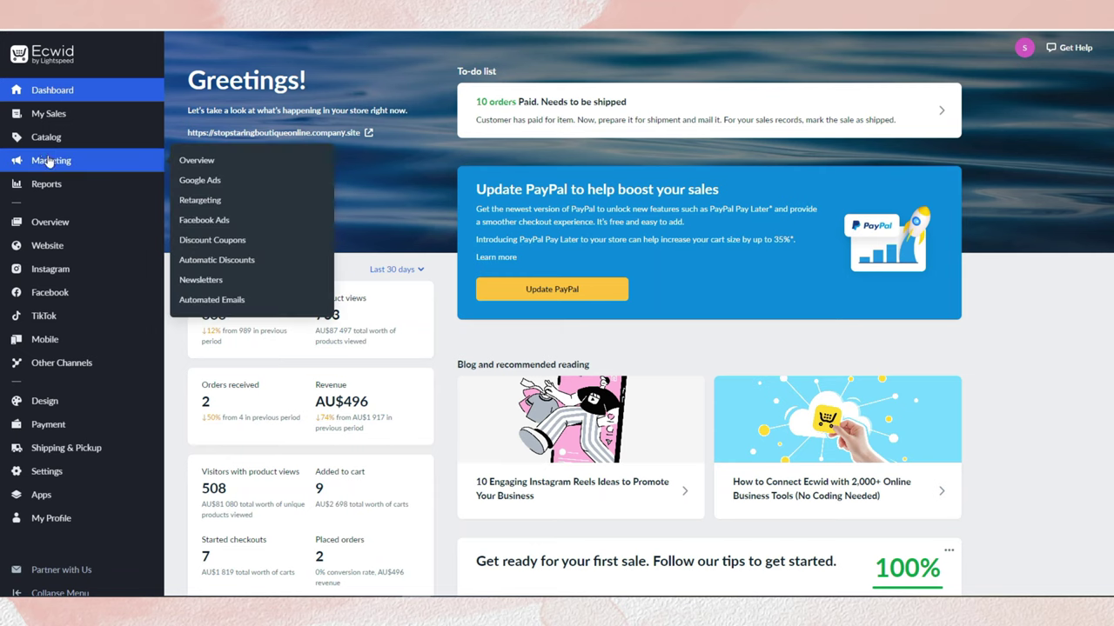
Open Bulk Gallery Upload from the Catalog flyout in the sidebar.
mouse_move(45, 145)
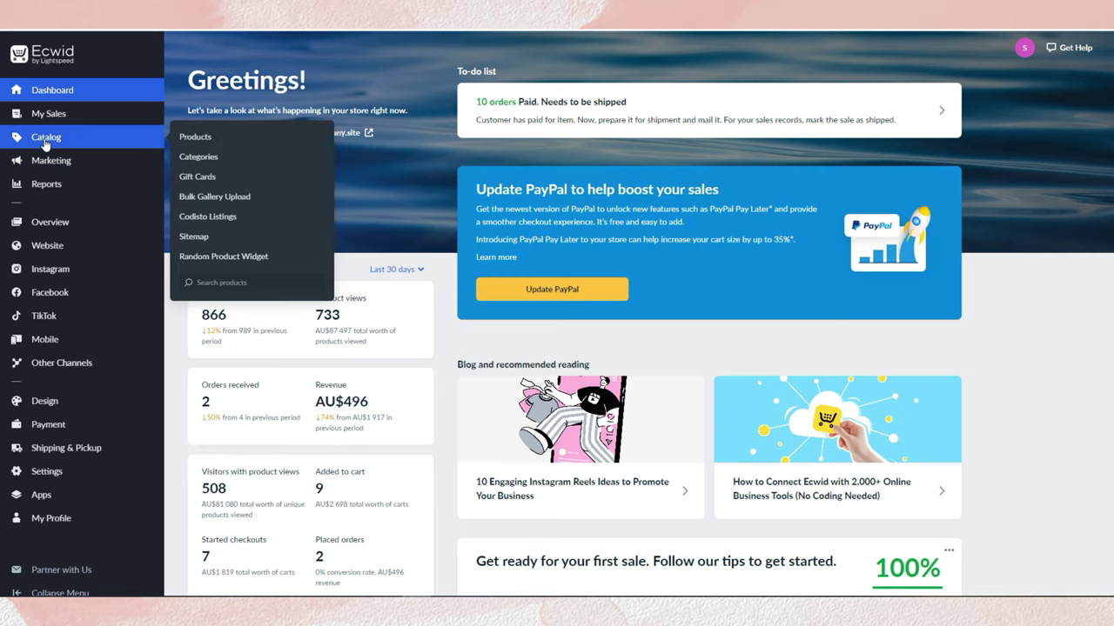
click(231, 201)
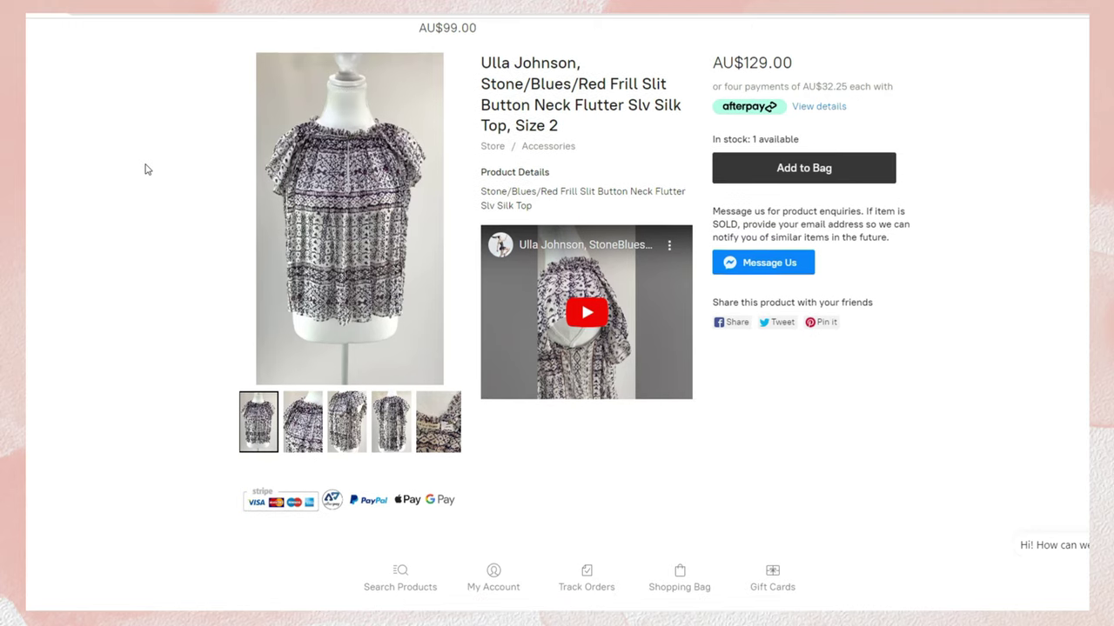
Show the silk top's second through fifth gallery photos, ending on the label close-up.
scroll(145, 168, up, 2)
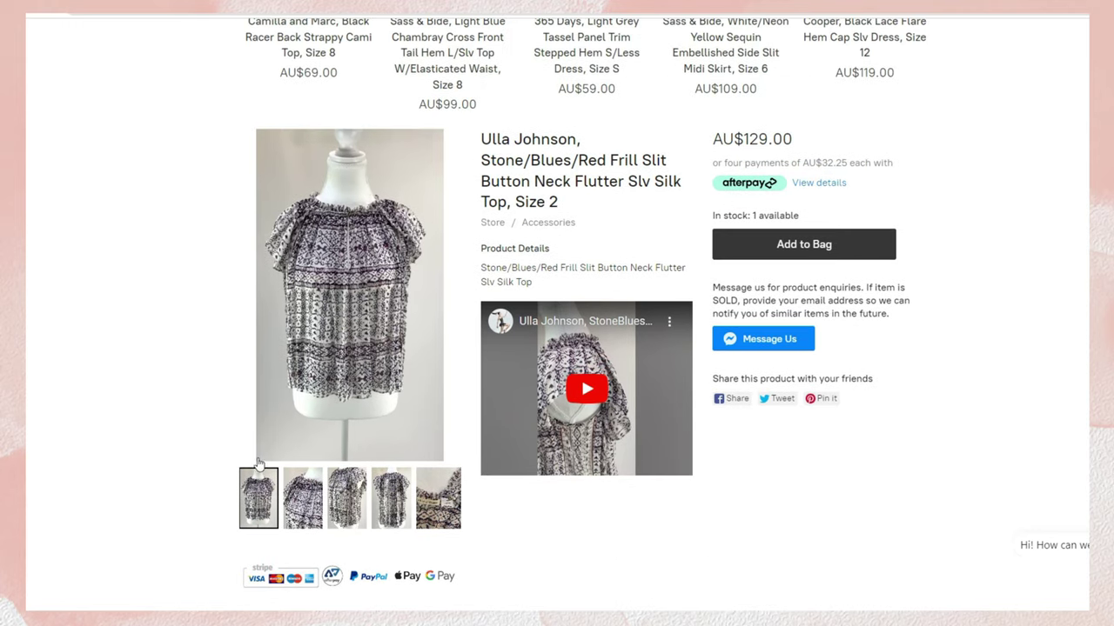
click(313, 511)
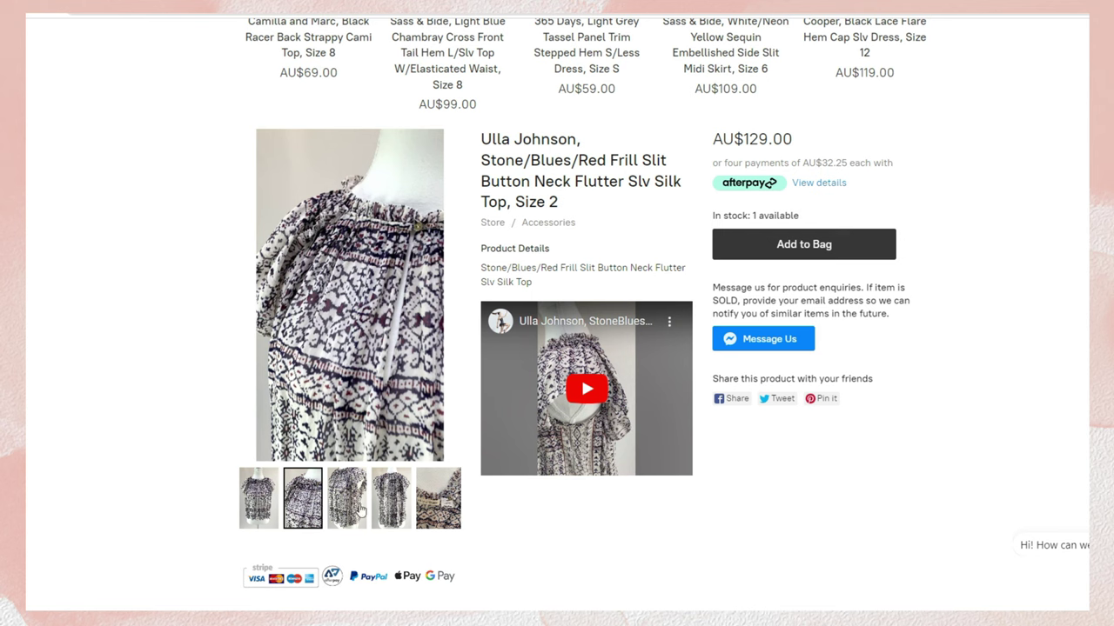
click(361, 510)
click(391, 509)
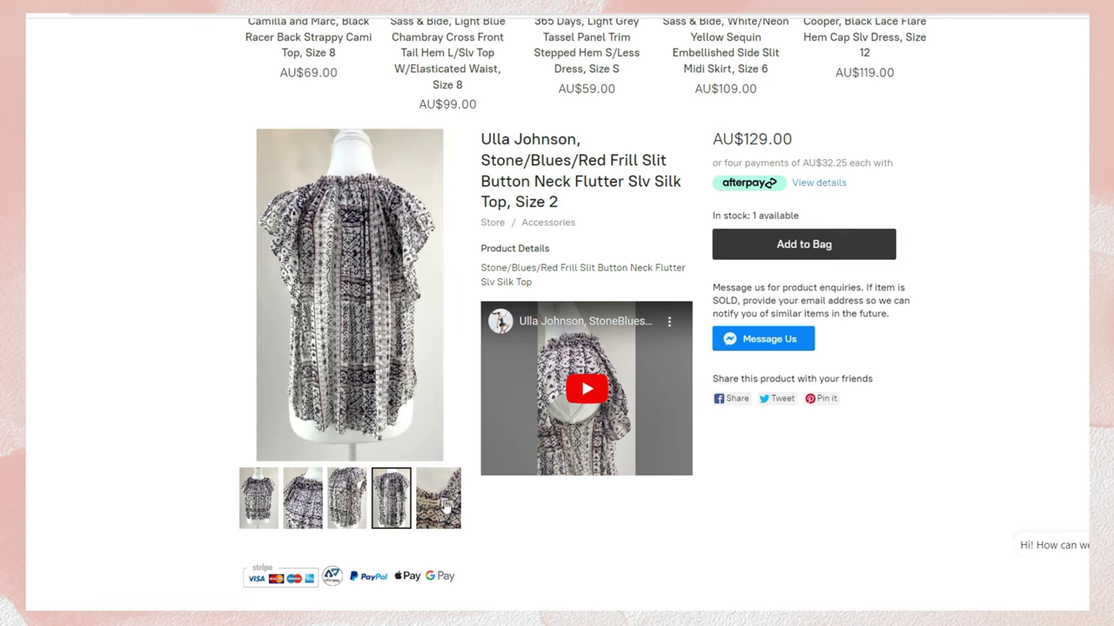
click(446, 508)
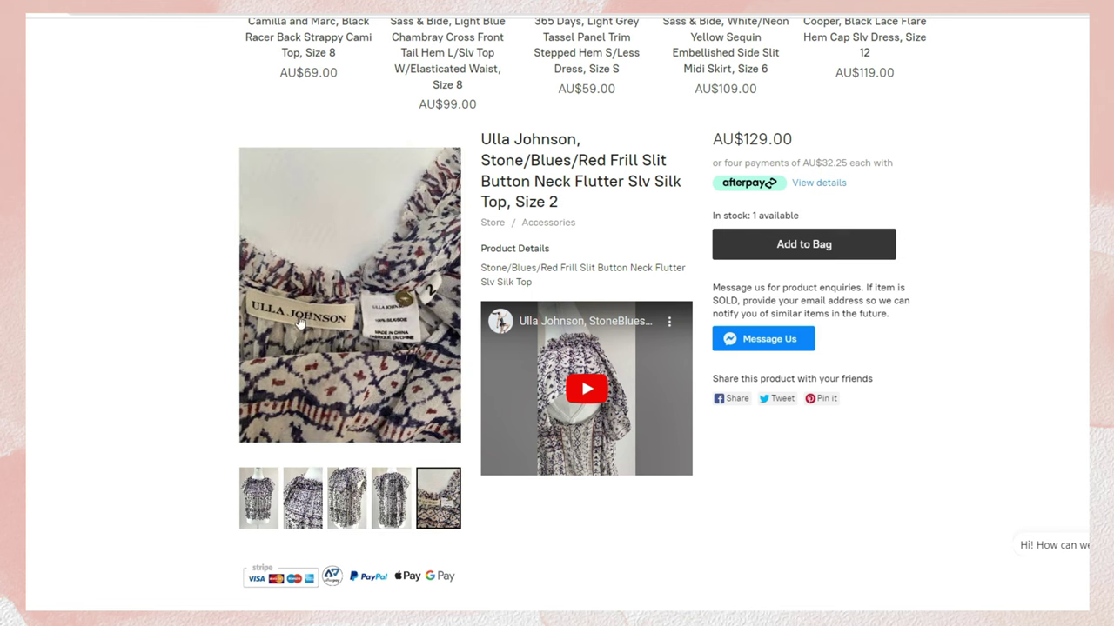
scroll(391, 348, down, 1)
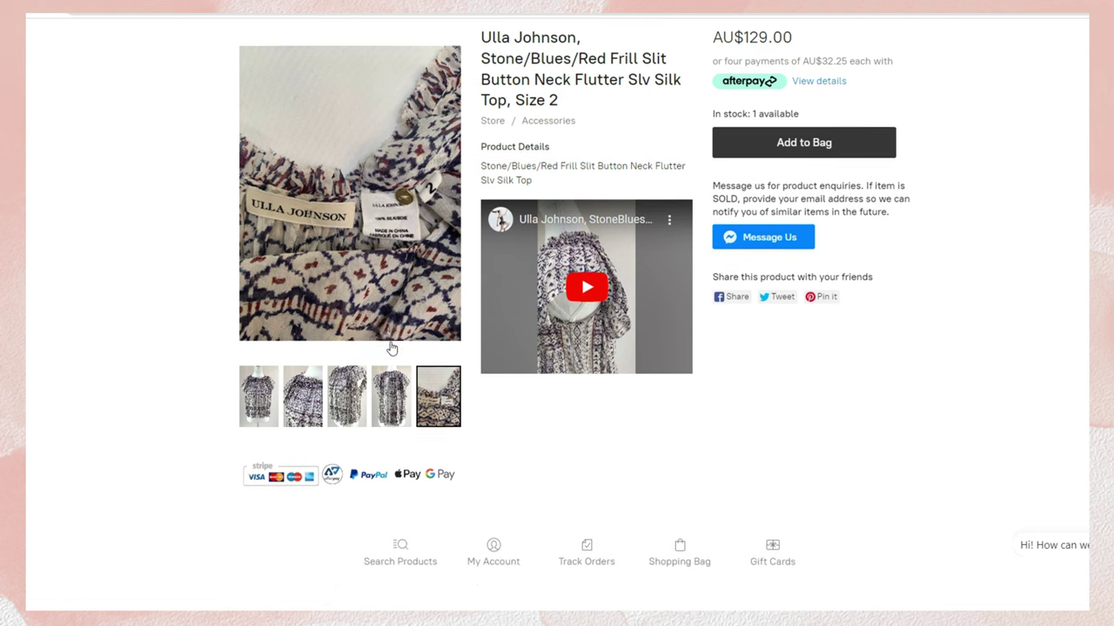
scroll(391, 348, up, 1)
scroll(370, 366, up, 5)
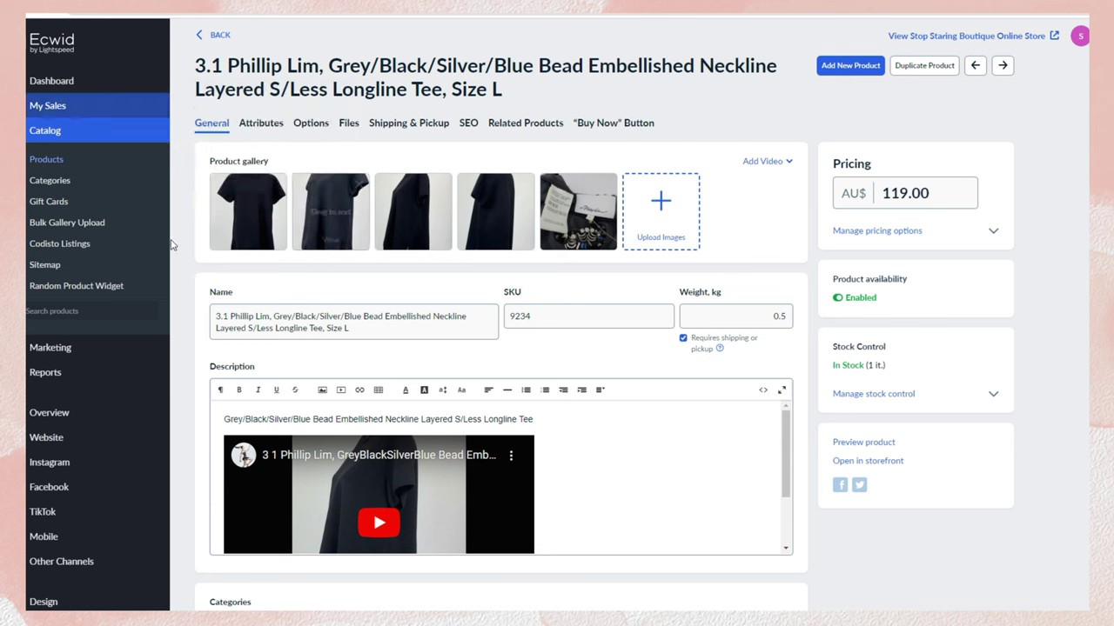
mouse_move(339, 235)
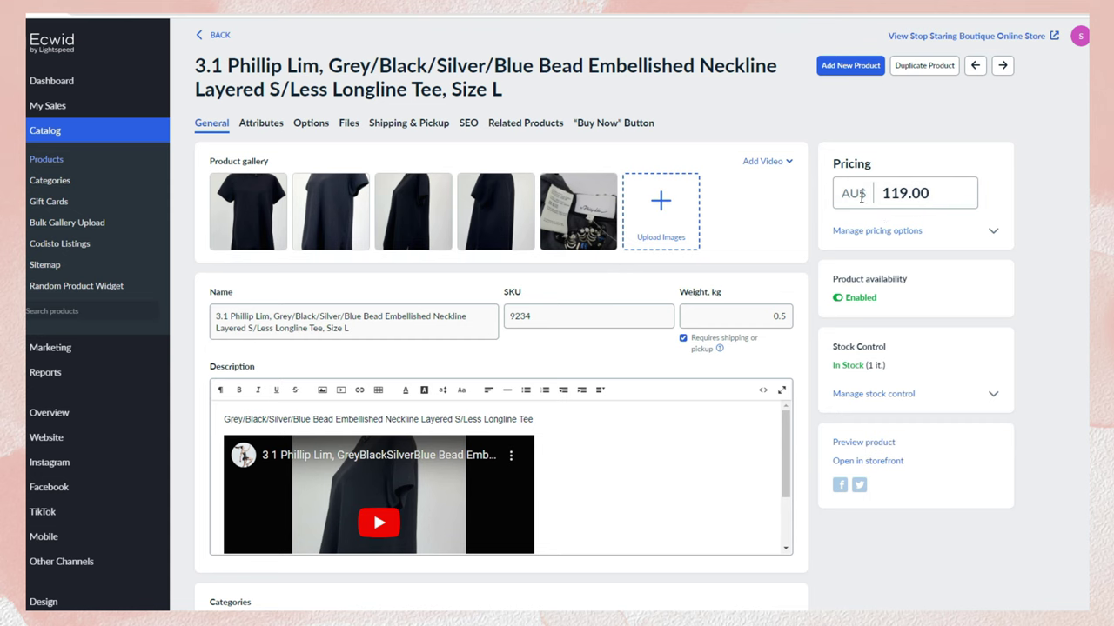
scroll(737, 304, down, 1)
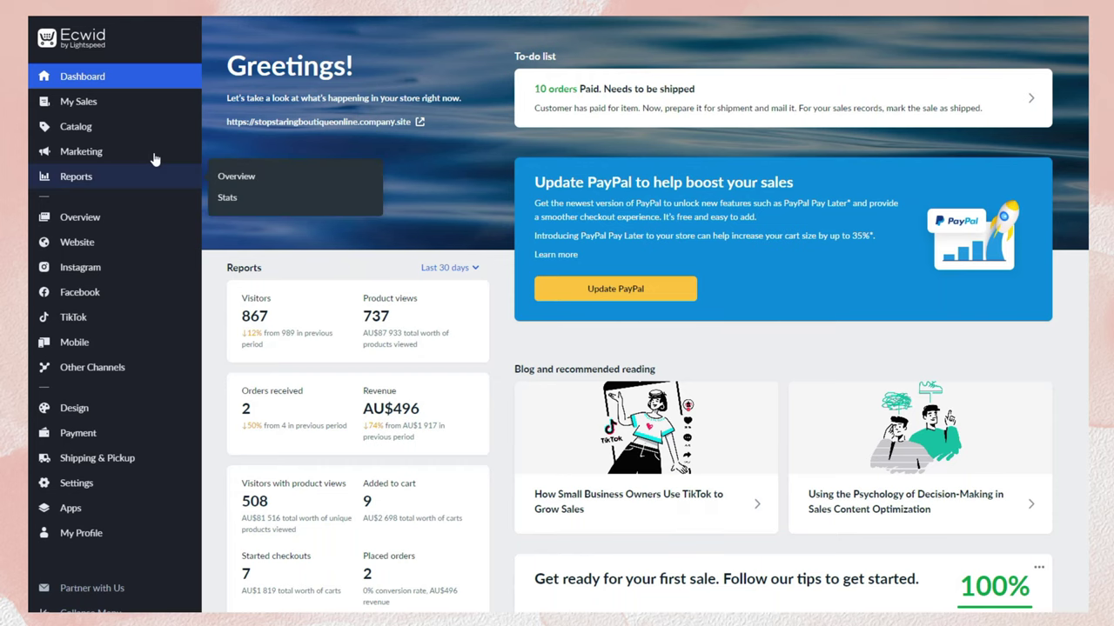
Open Abandoned Carts filtered to every reminder and recovered cart status.
mouse_move(109, 106)
click(242, 127)
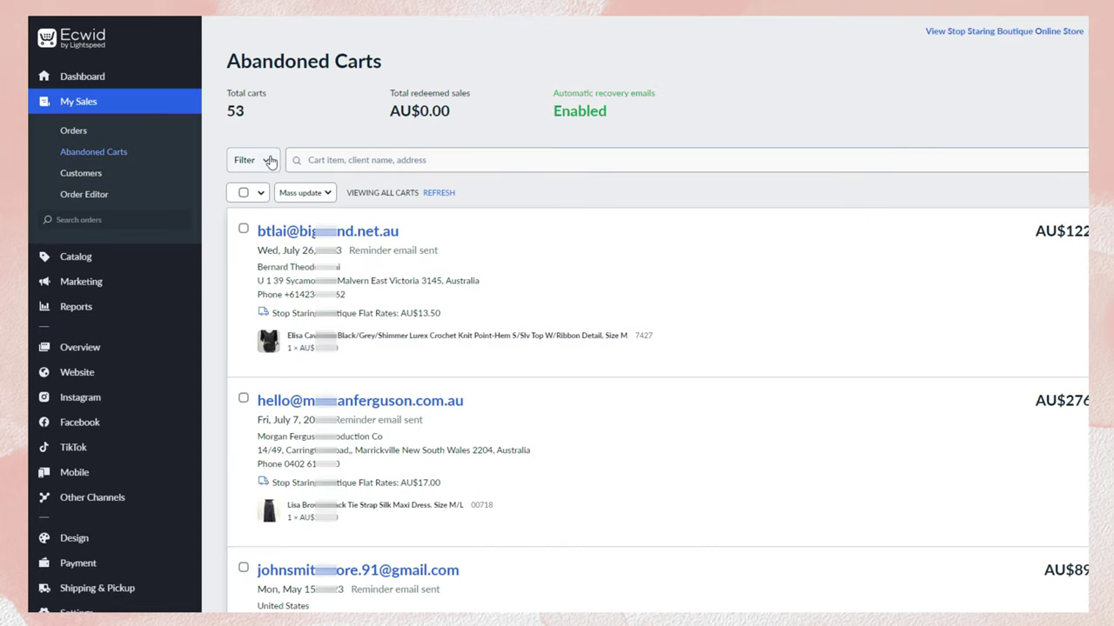
click(270, 161)
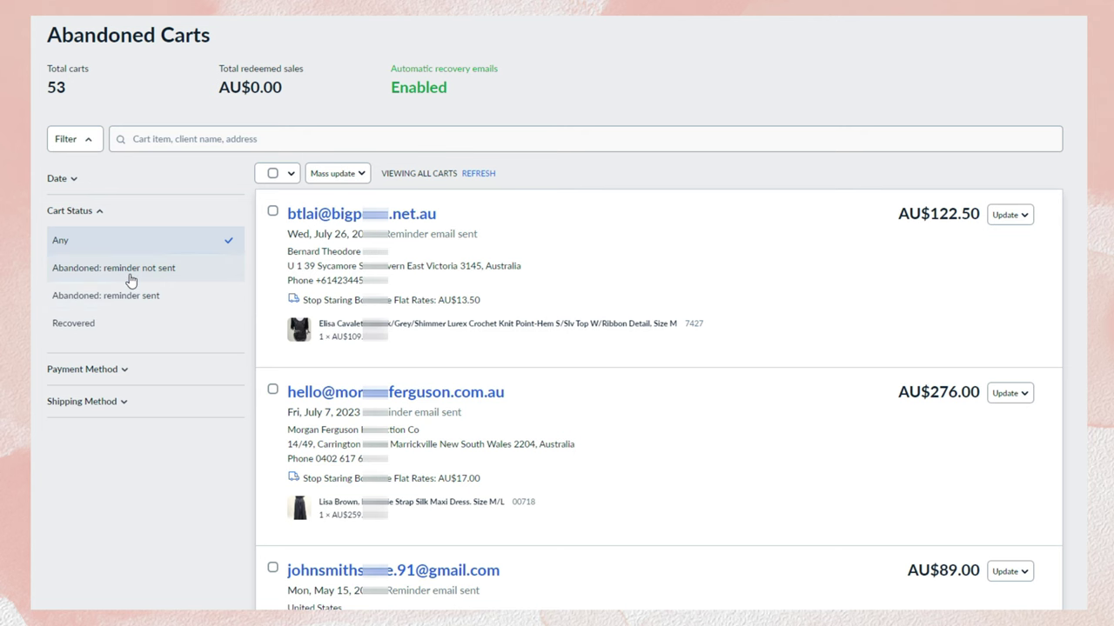
click(131, 278)
Select the second abandoned cart and show its Update actions.
scroll(287, 261, down, 2)
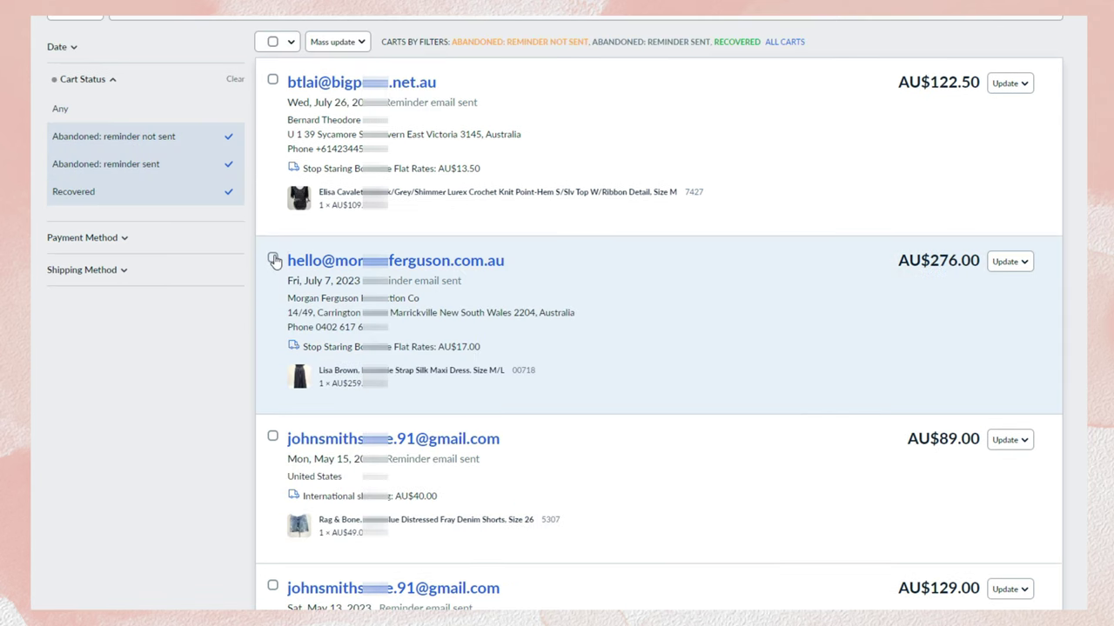
click(272, 259)
click(1024, 263)
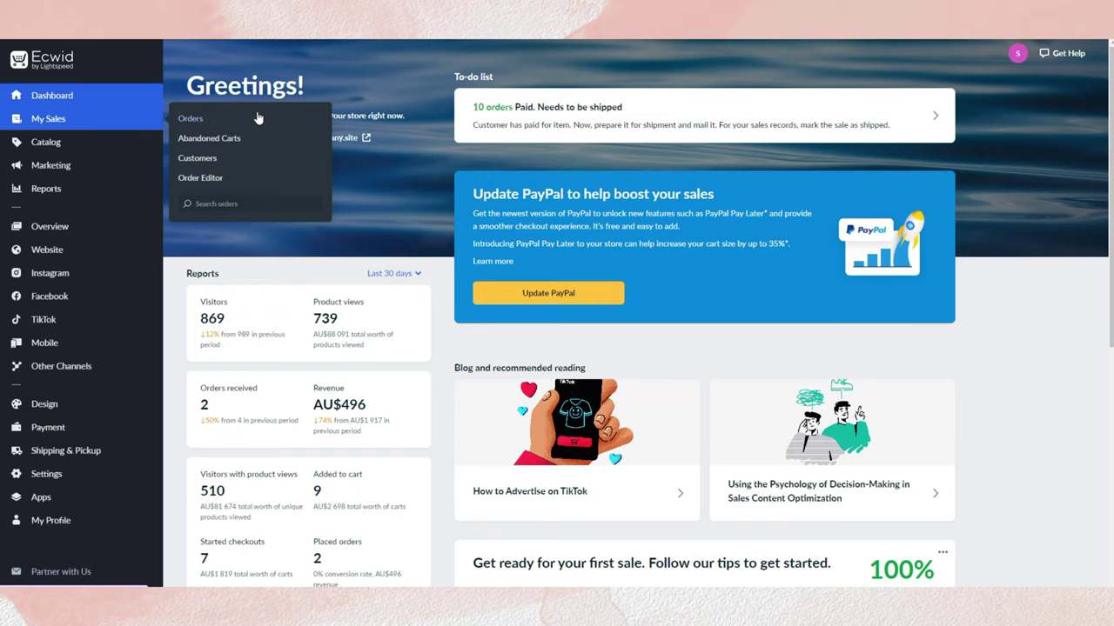
Open order #179 for editing from the orders list, then scroll down the App Market listings.
click(254, 120)
click(385, 206)
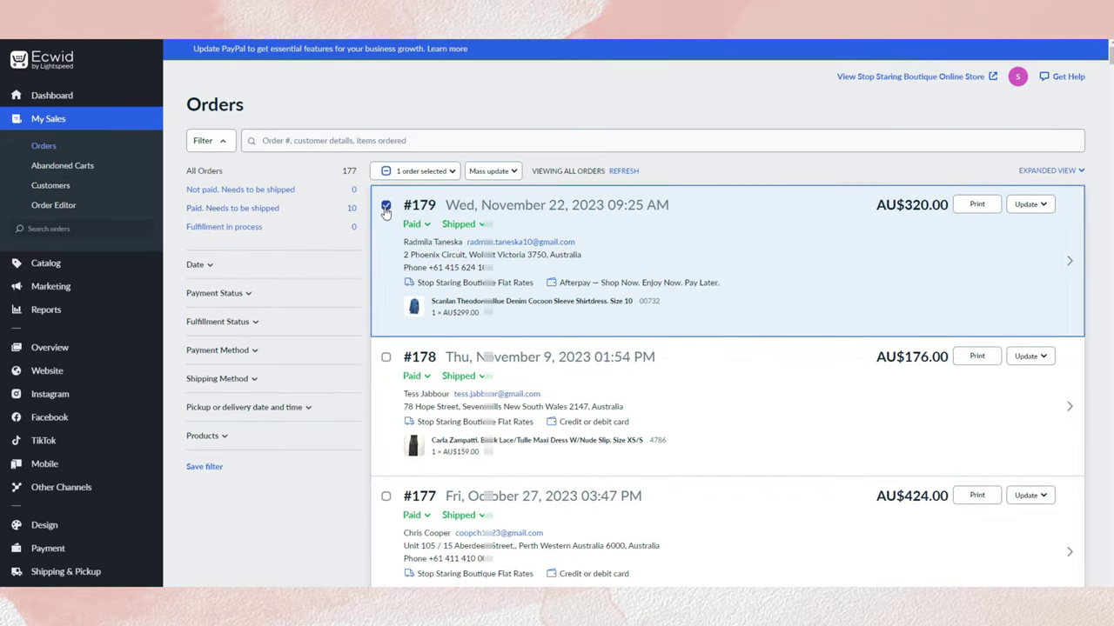
click(1031, 204)
click(973, 283)
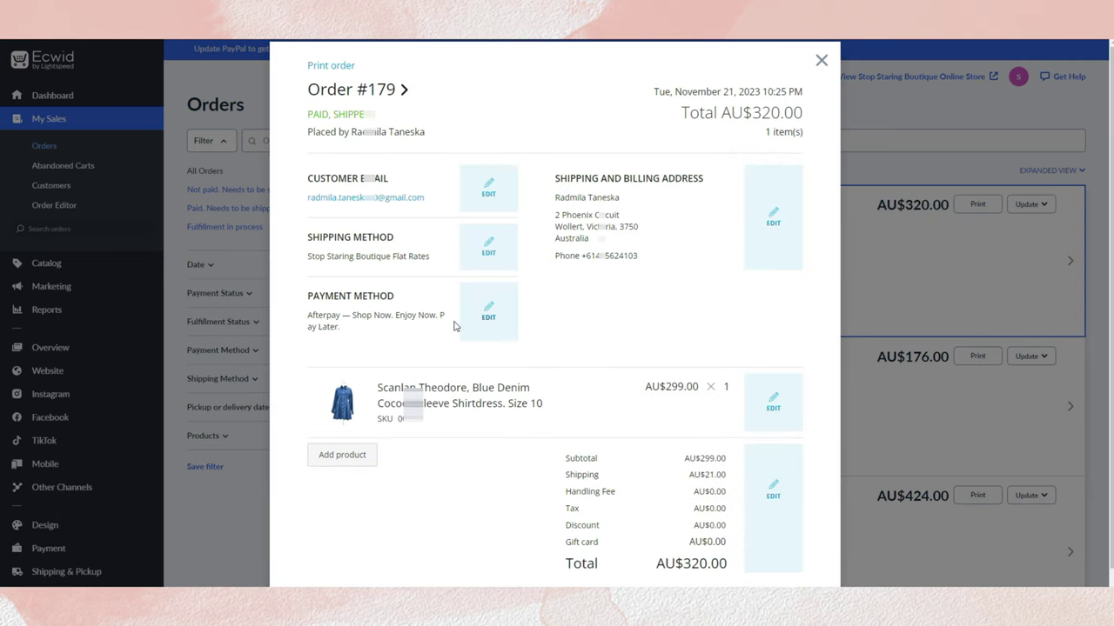
scroll(457, 335, down, 1)
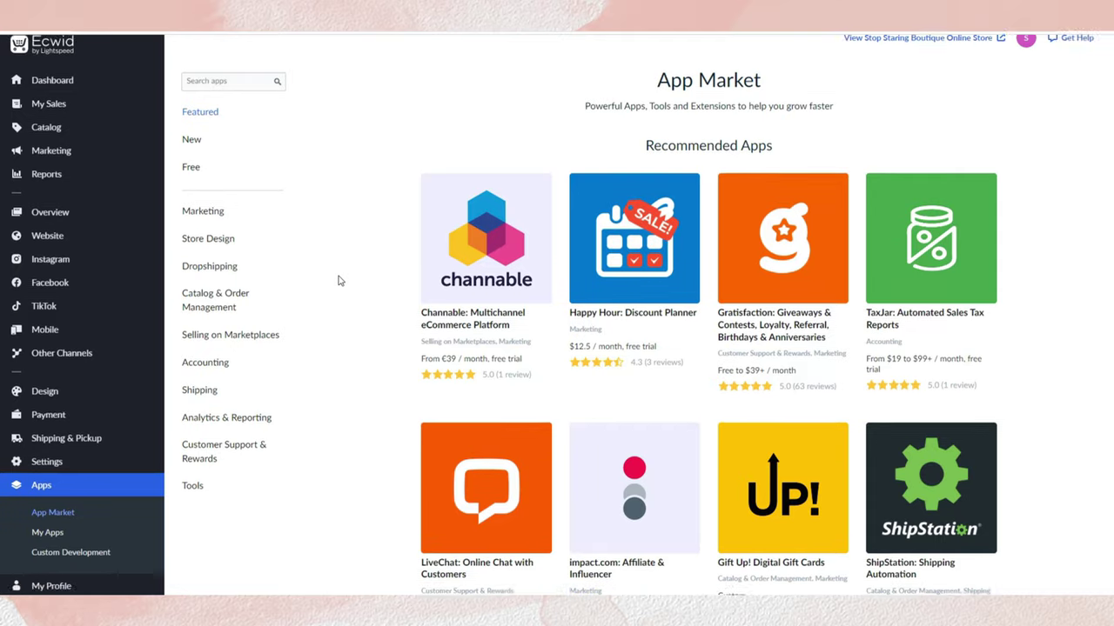
scroll(338, 279, down, 4)
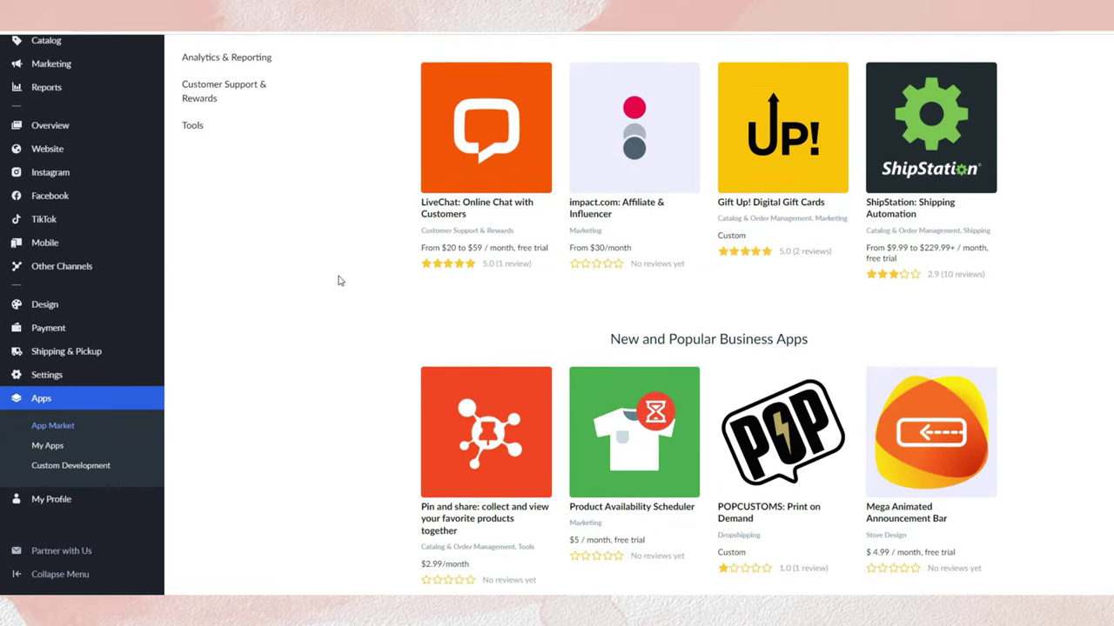
Highlight the Order Desk app title, then open the bead-embellished longline tee's editing page.
scroll(340, 280, down, 3)
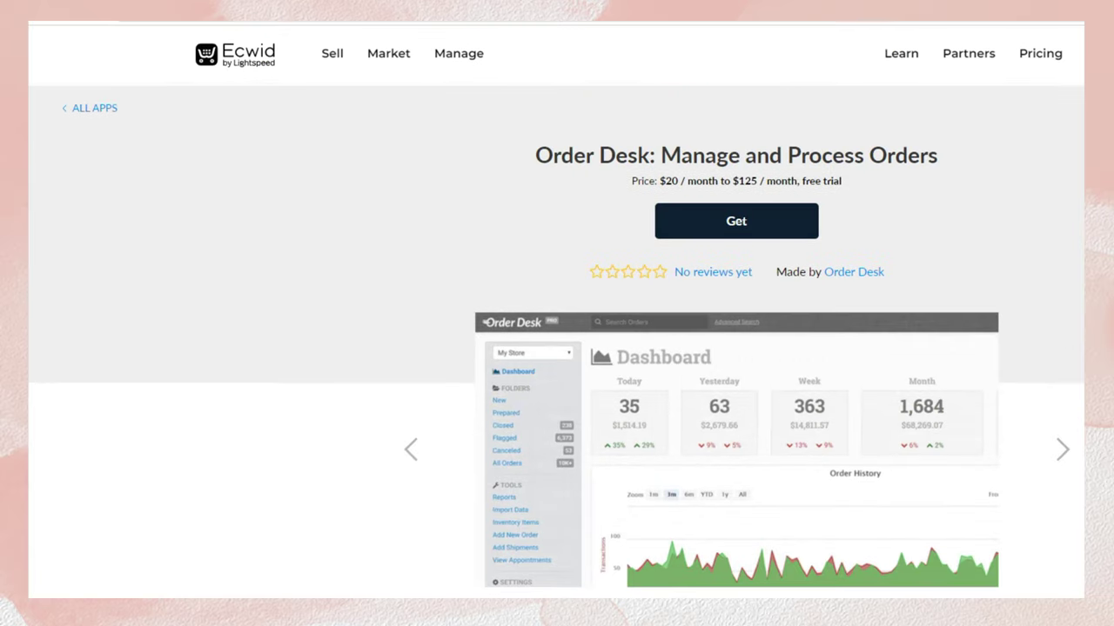
drag(537, 155, 937, 157)
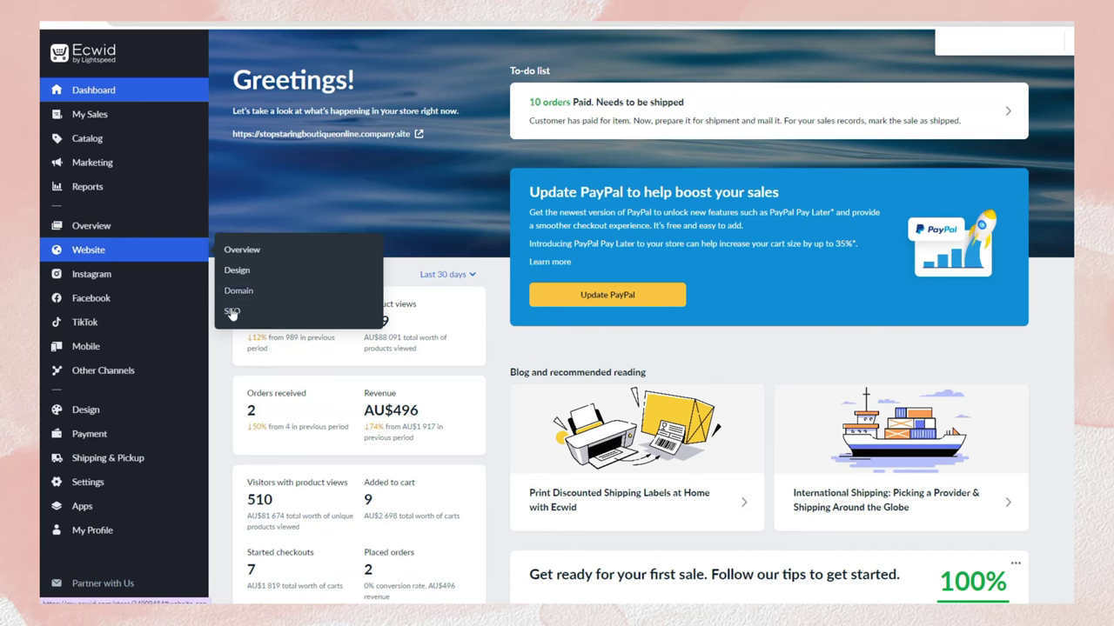
click(232, 316)
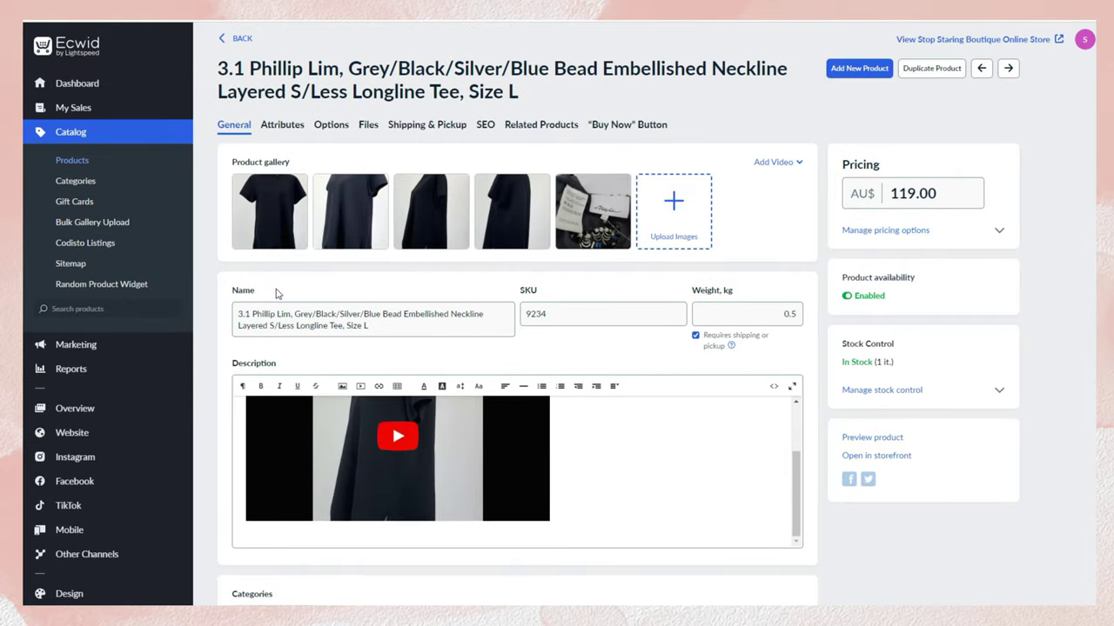
View a tee gallery photo full size, then review its SEO page title and meta description.
click(318, 241)
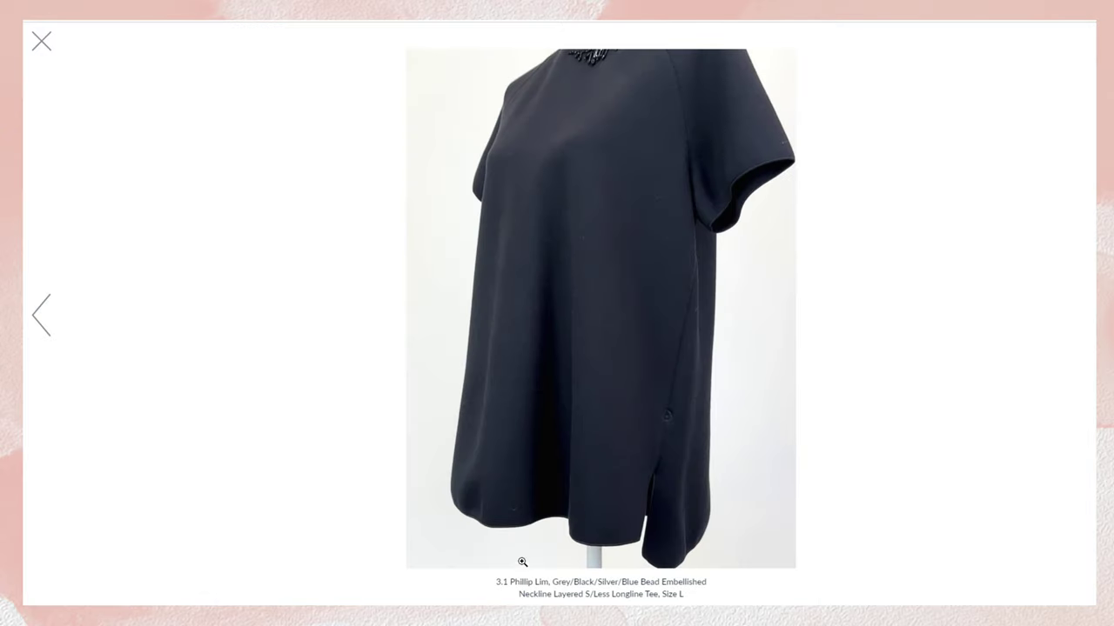
click(261, 427)
click(485, 127)
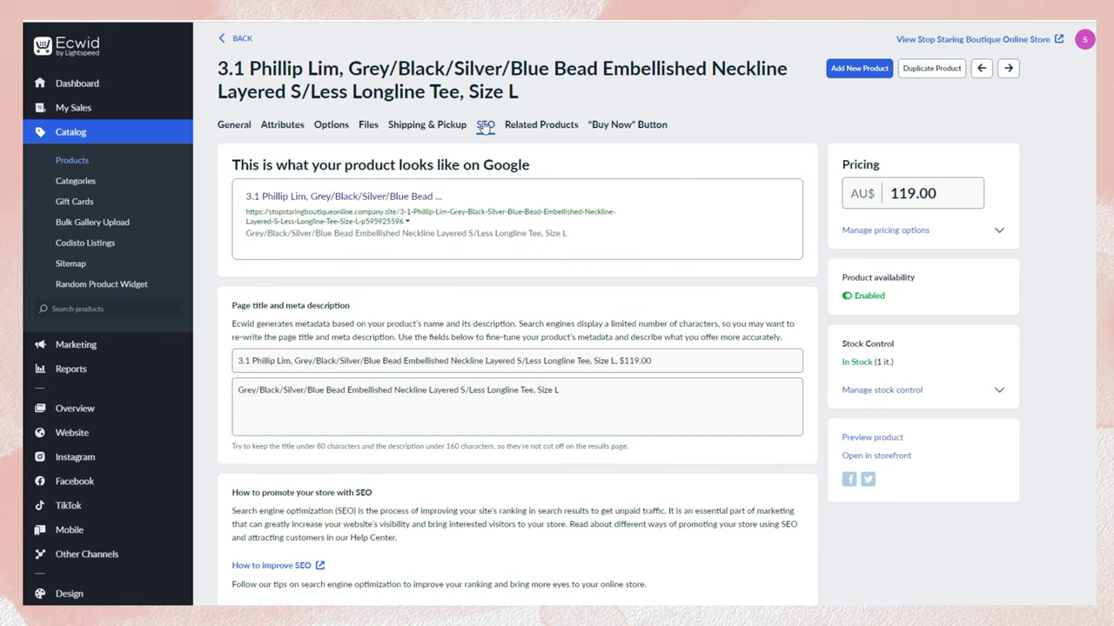
scroll(374, 217, down, 1)
click(263, 299)
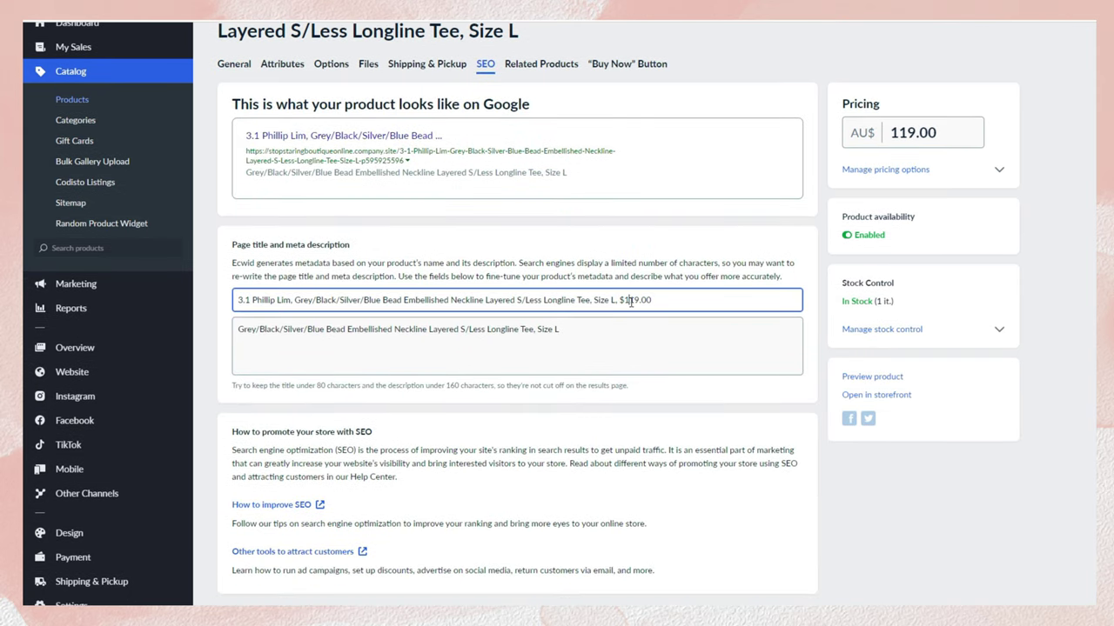
click(511, 352)
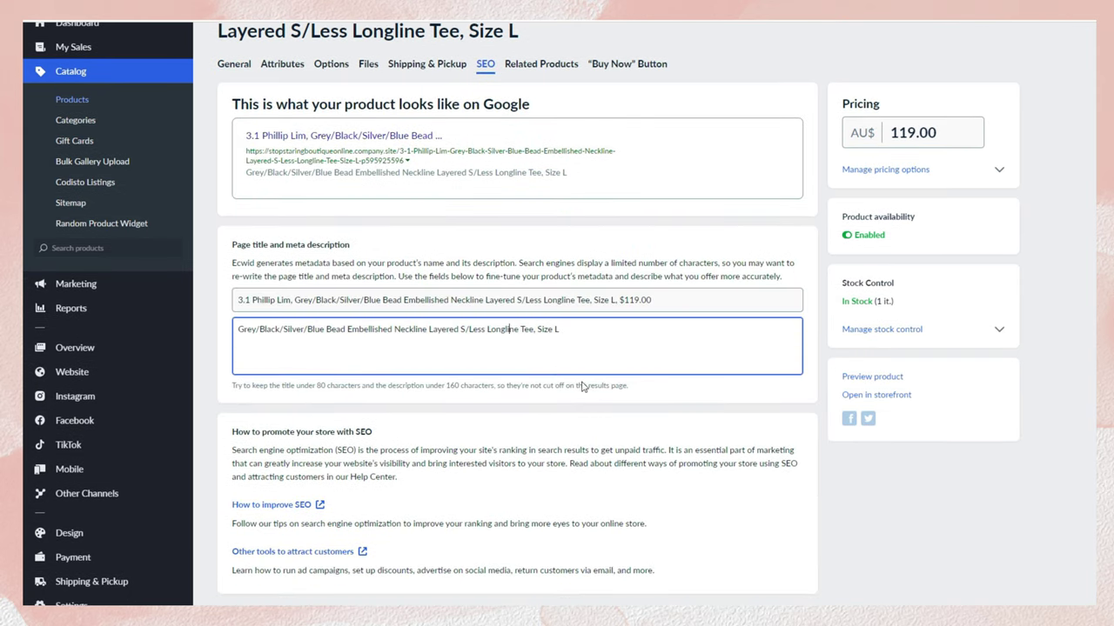
scroll(522, 392, down, 2)
scroll(949, 335, up, 2)
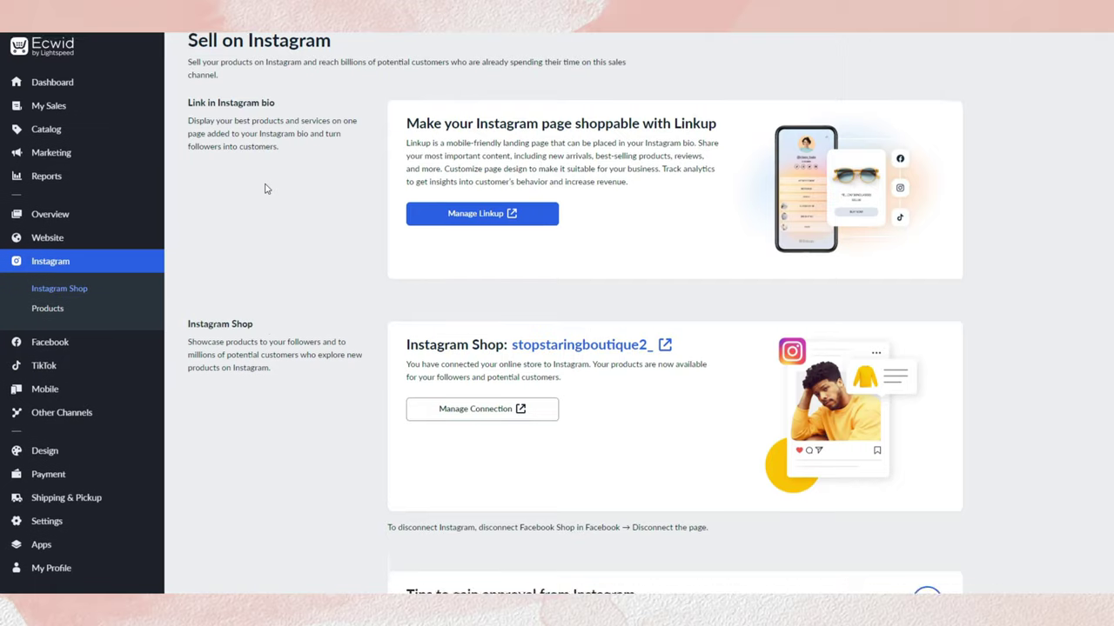
Scroll through the Instagram and Sell on Facebook pages, ending on Advertise on TikTok.
scroll(266, 186, down, 3)
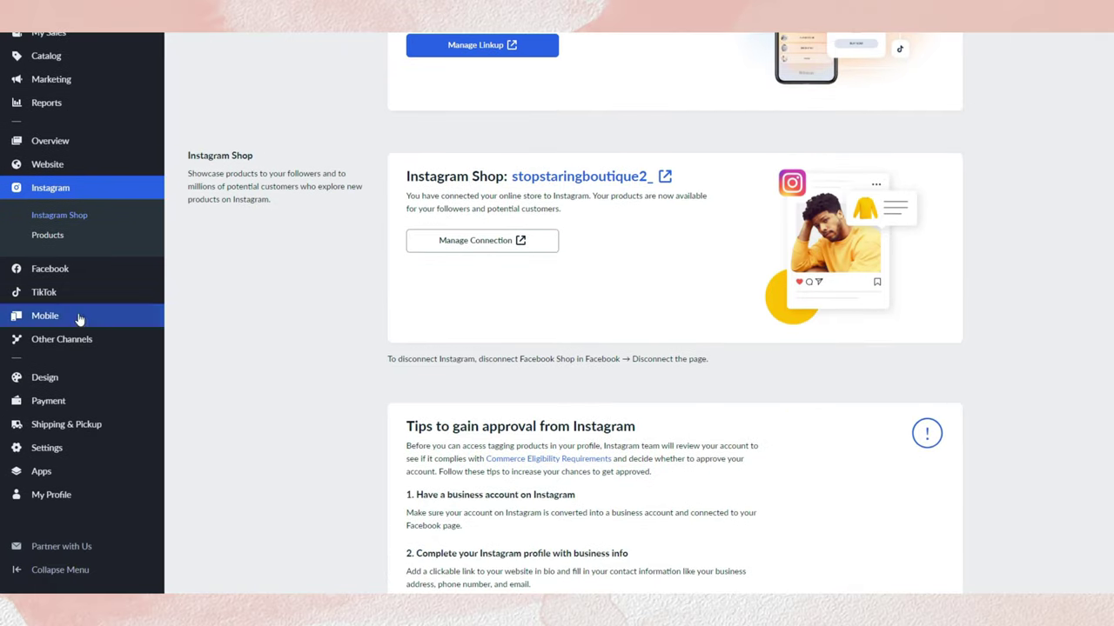
click(61, 272)
scroll(161, 287, down, 1)
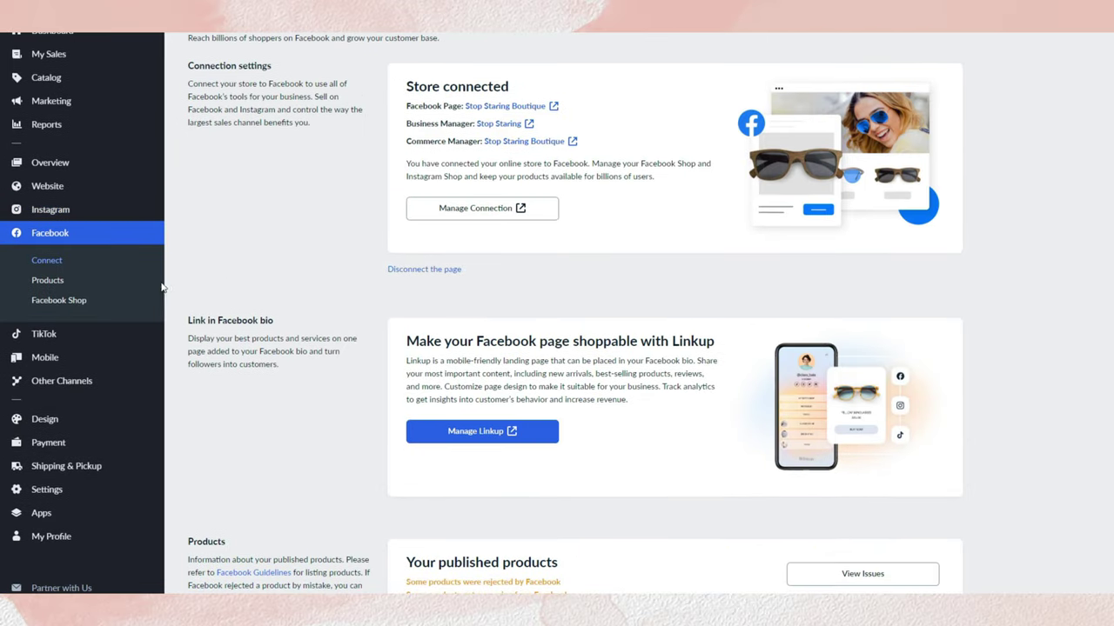
click(61, 332)
scroll(243, 192, down, 2)
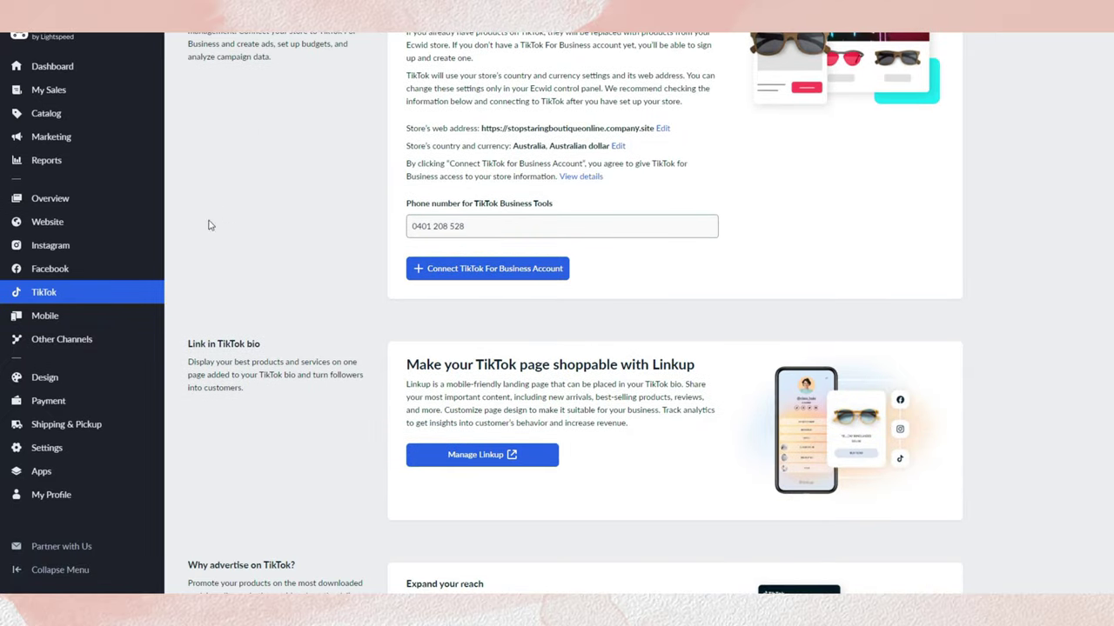
mouse_move(73, 344)
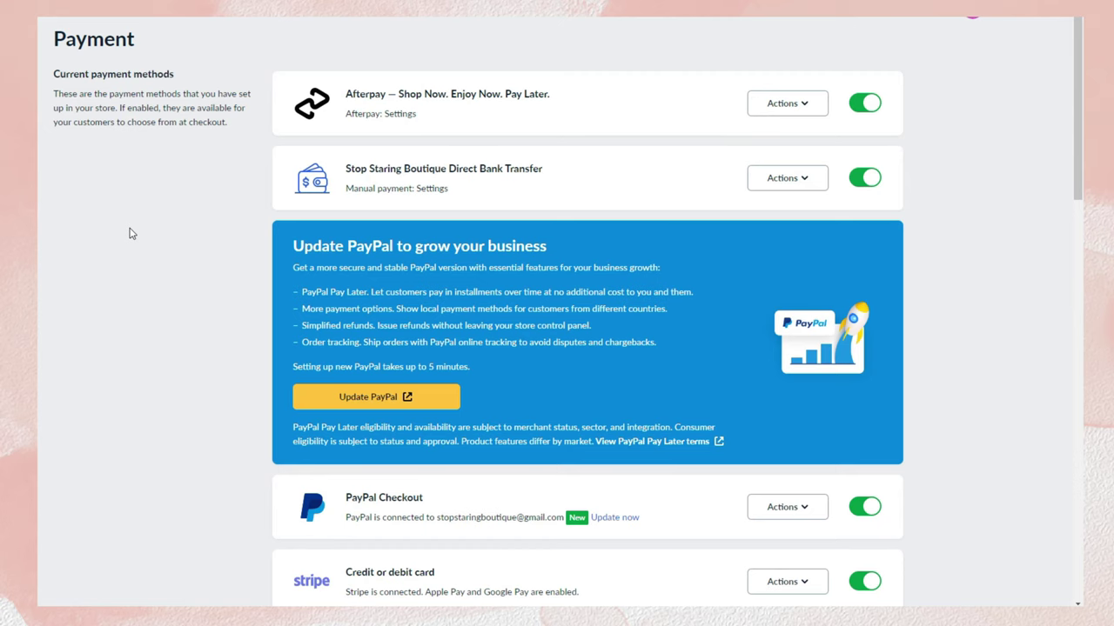
Scroll through the payment methods: Afterpay, bank transfer, PayPal Checkout and Stripe.
scroll(130, 231, down, 4)
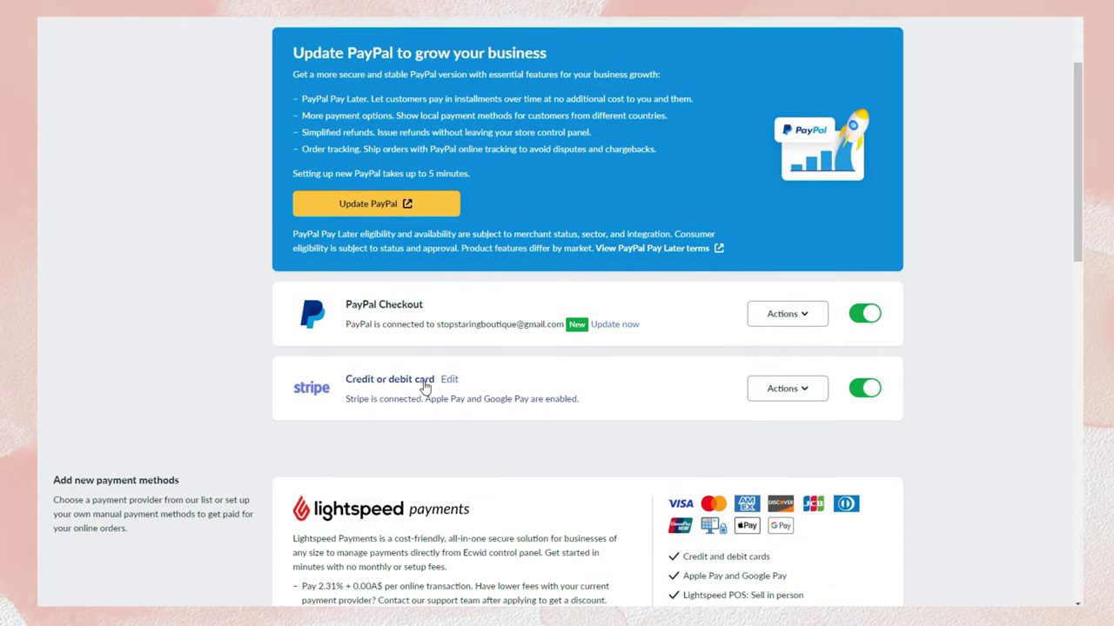
scroll(409, 400, down, 4)
scroll(348, 587, up, 5)
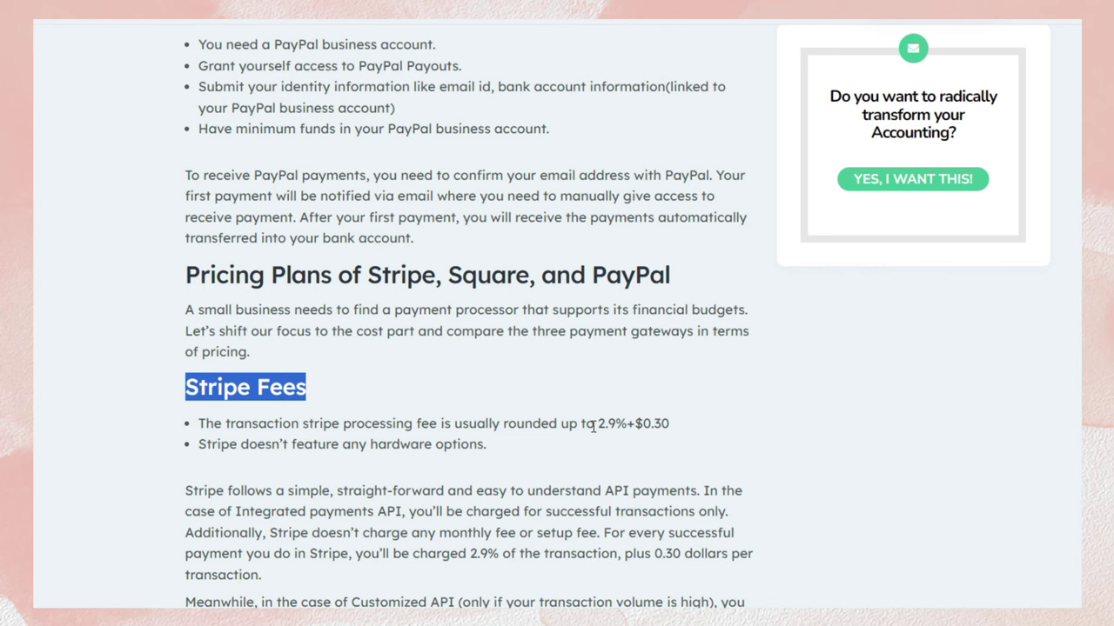
Highlight Stripe's 2.9%+$0.30 fee, then the Stripe Fees heading in the blog article.
click(597, 426)
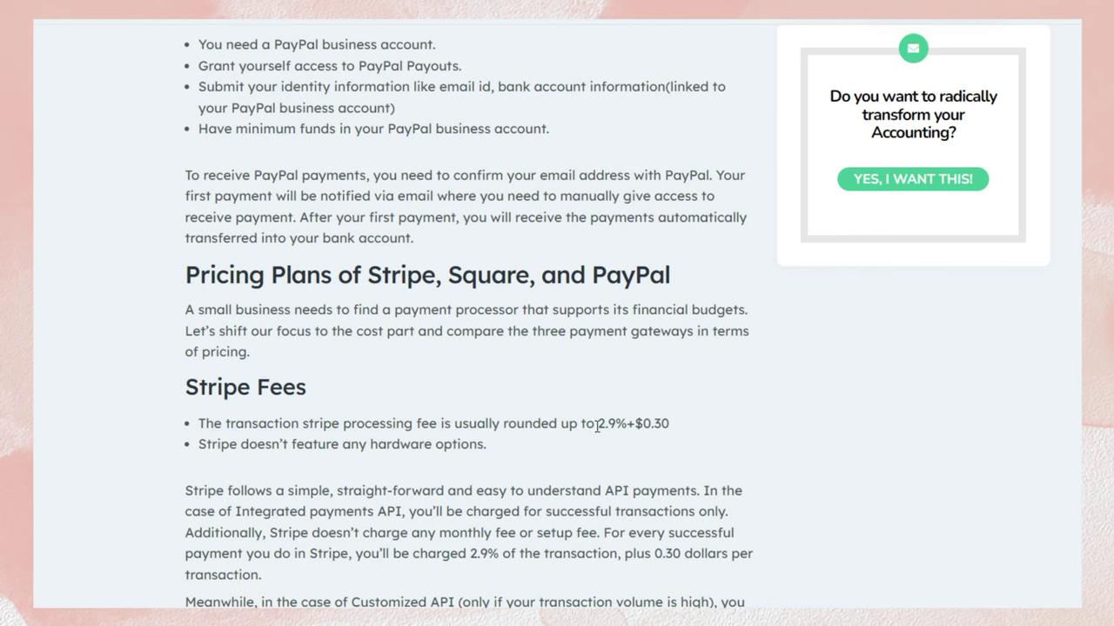
drag(597, 426, 671, 425)
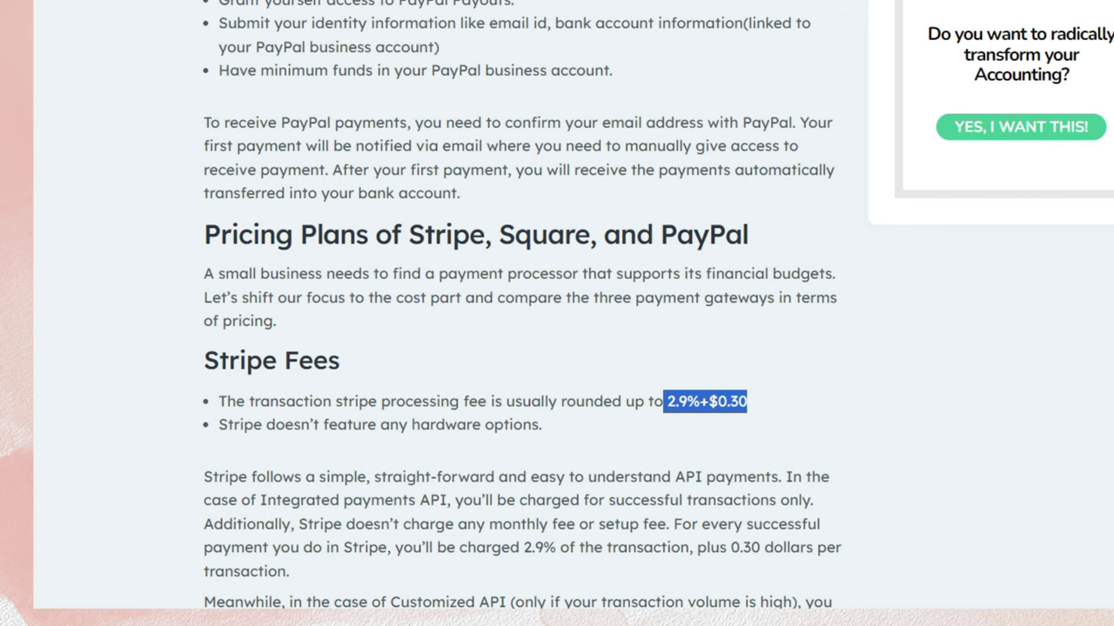
click(82, 170)
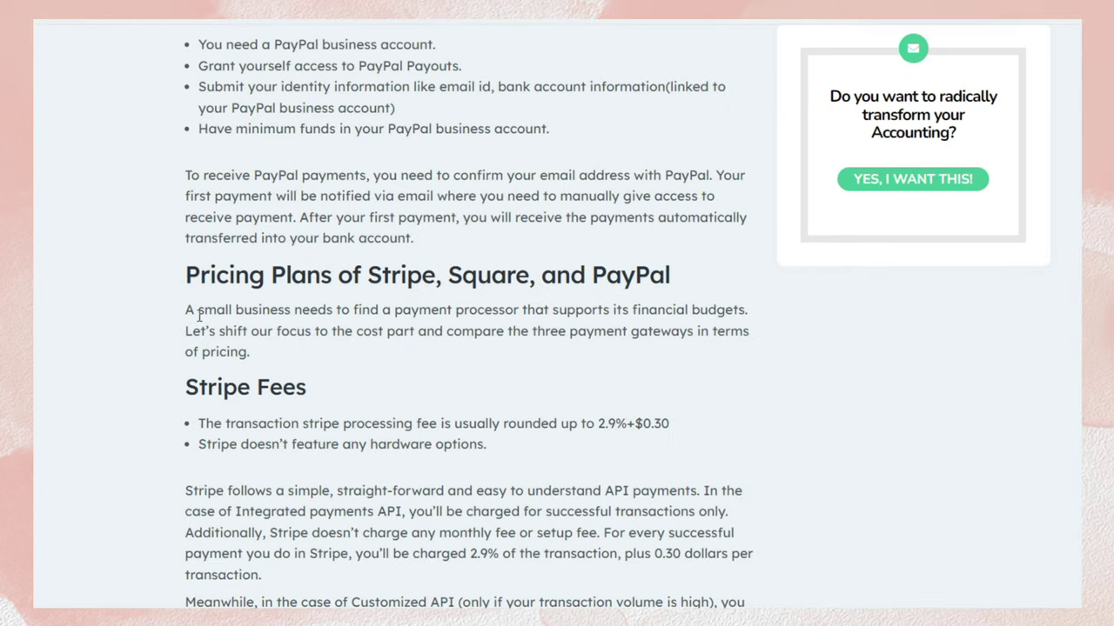
drag(188, 389, 312, 394)
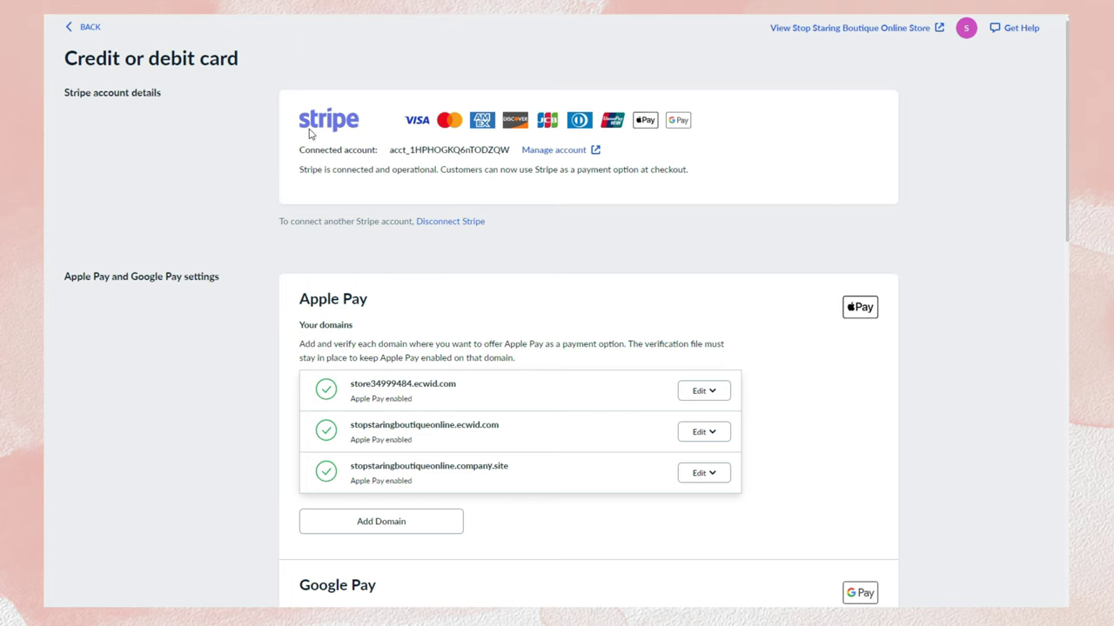
scroll(626, 144, down, 5)
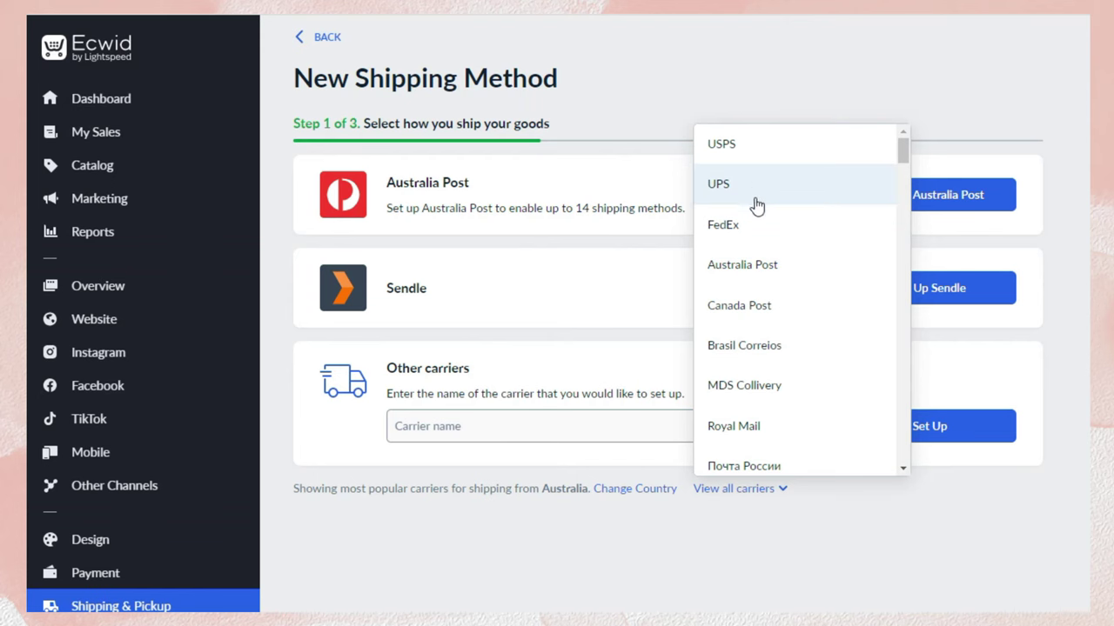
Scroll through the full carrier list for the new shipping method, past DHL and Deutsche Post.
scroll(748, 241, down, 10)
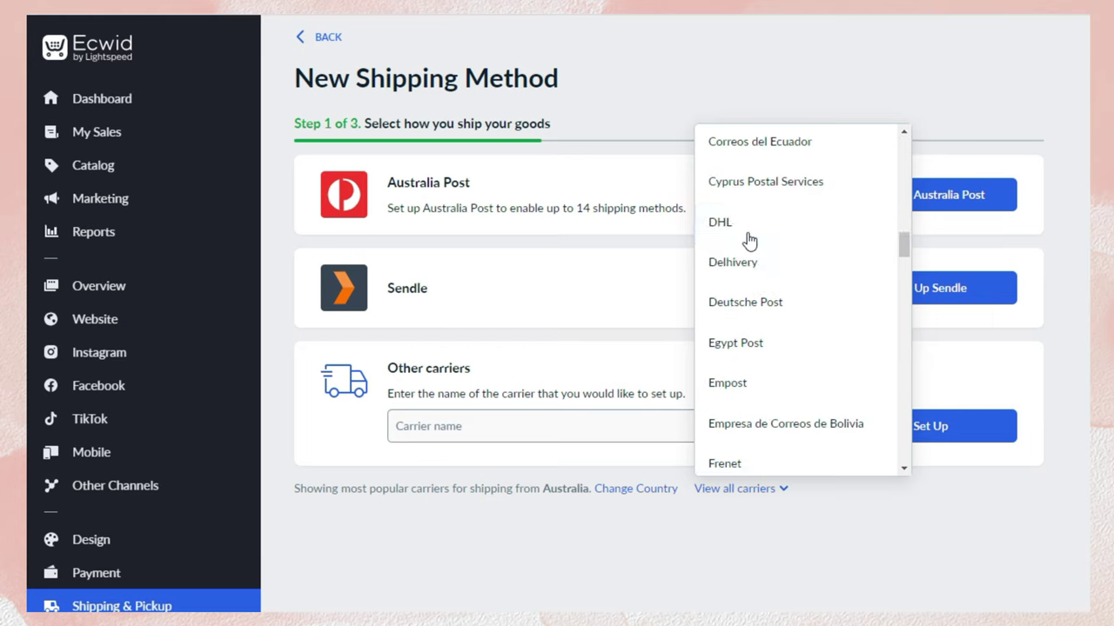
scroll(766, 231, down, 10)
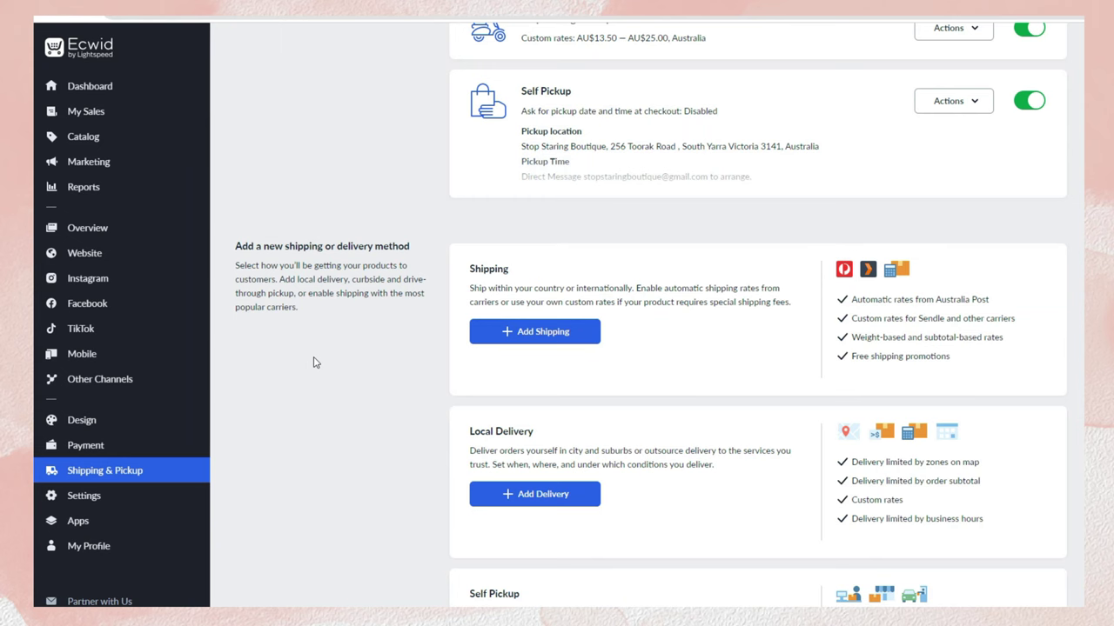
scroll(315, 363, down, 3)
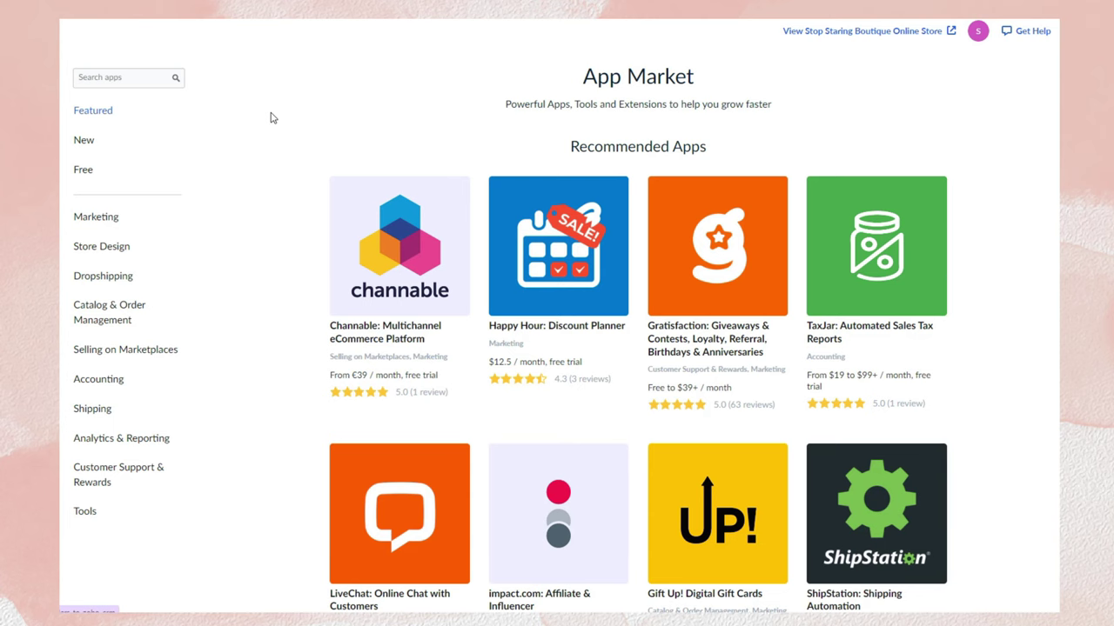
Scroll through the App Market's new and popular, free and Zapier-based app sections.
scroll(270, 117, down, 8)
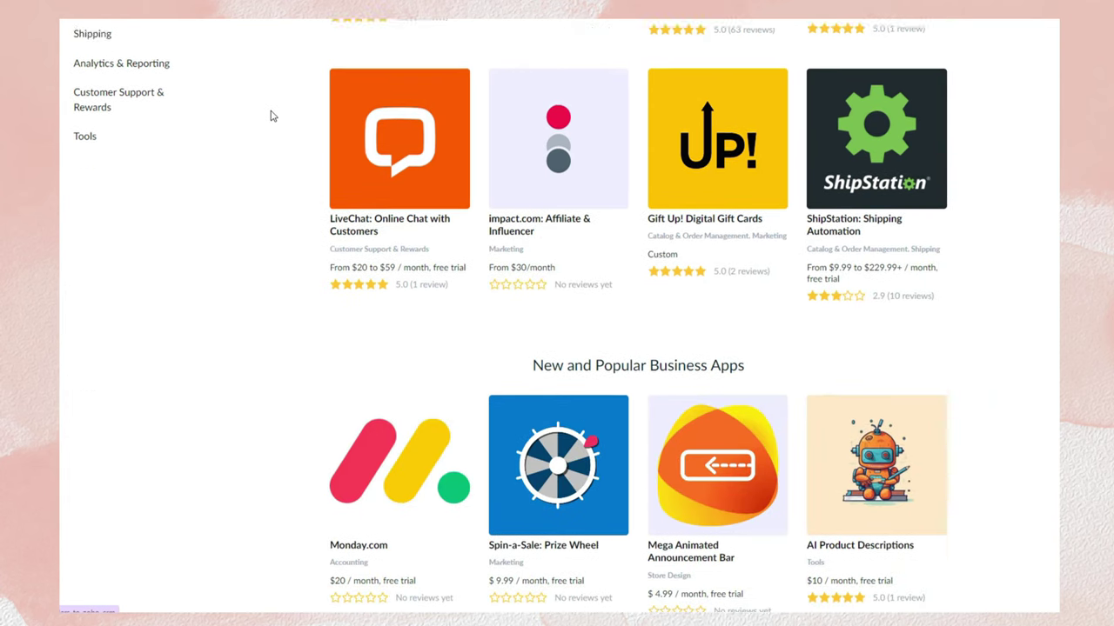
scroll(270, 116, down, 12)
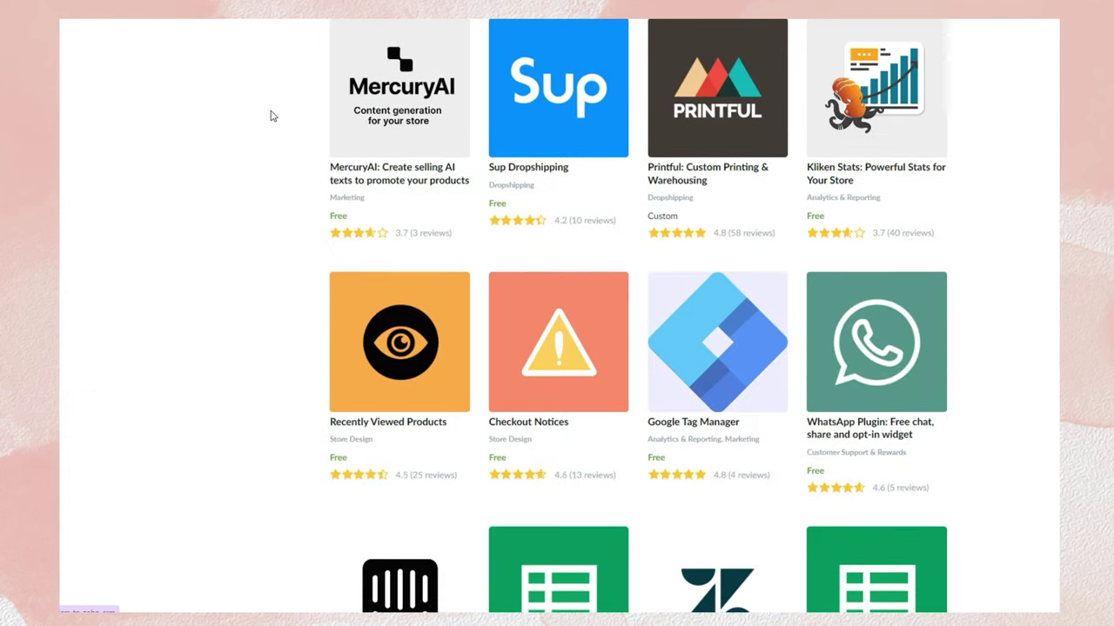
scroll(957, 281, up, 12)
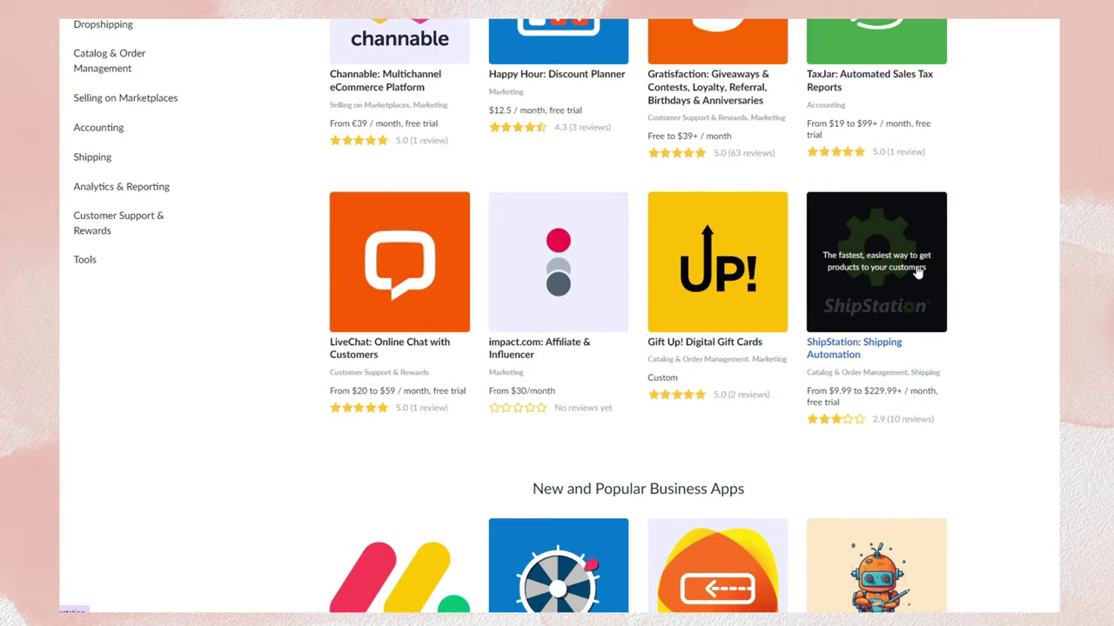
scroll(670, 418, down, 8)
scroll(729, 420, down, 6)
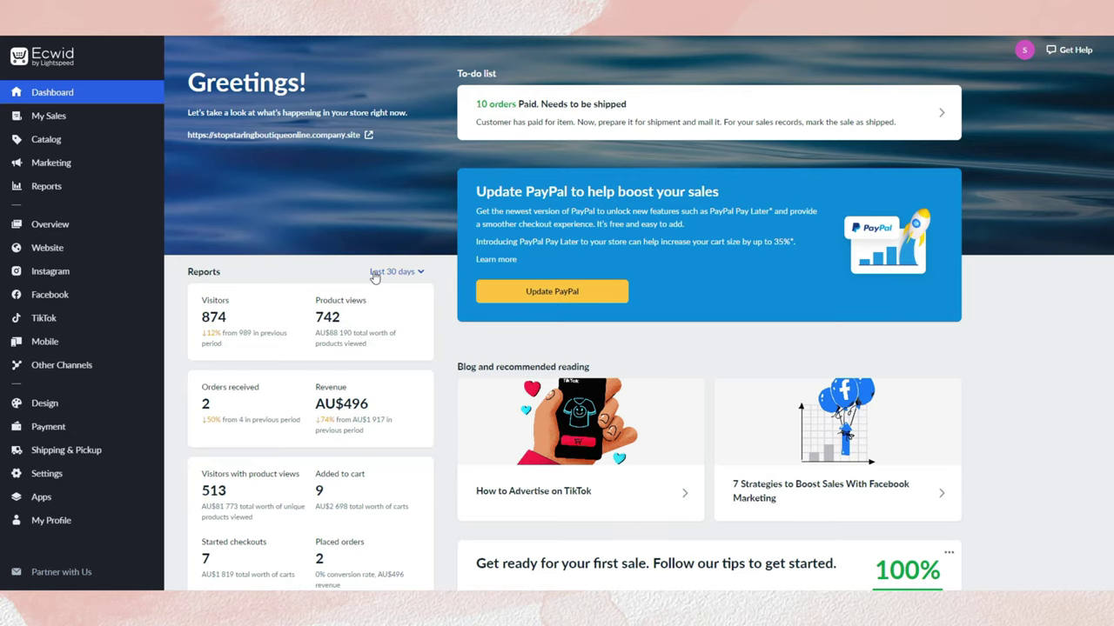
Scroll the dashboard past the sales statistics to the completed first-sale checklist, then indicate sidebar items.
scroll(374, 278, down, 5)
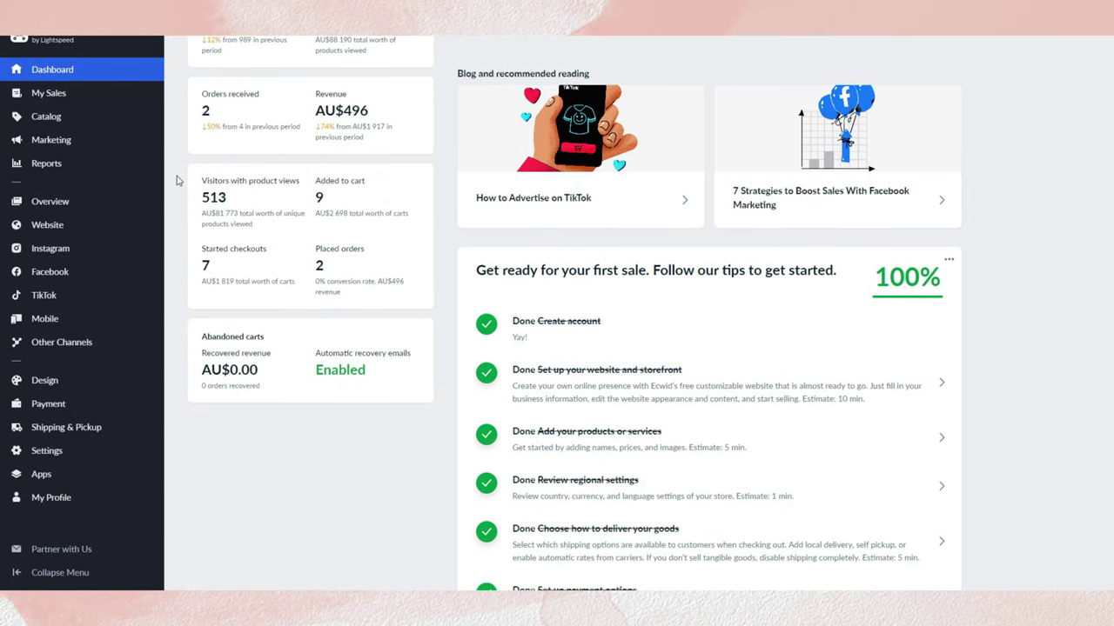
mouse_move(50, 345)
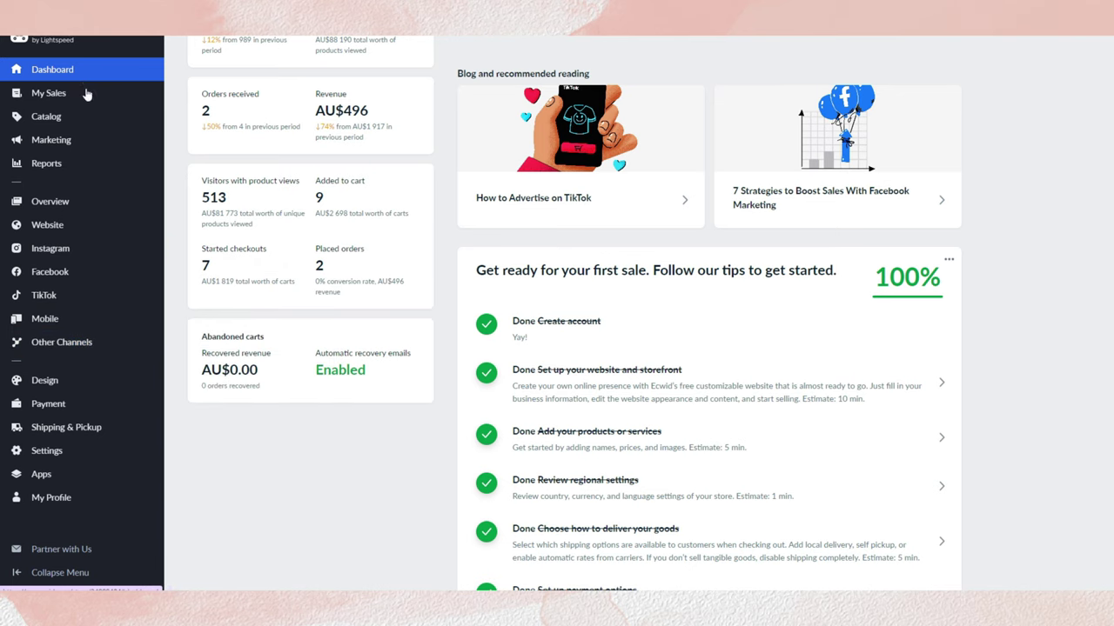
mouse_move(131, 451)
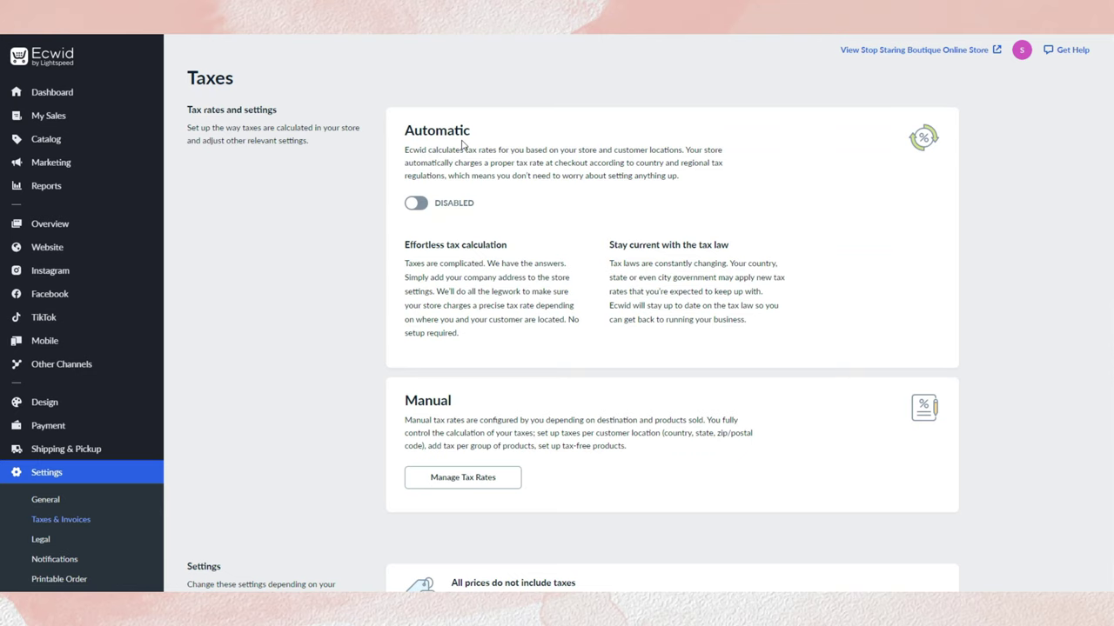
Scroll past the Manual and Settings tax sections and edit the B2C business model card.
scroll(427, 130, down, 3)
scroll(462, 278, down, 1)
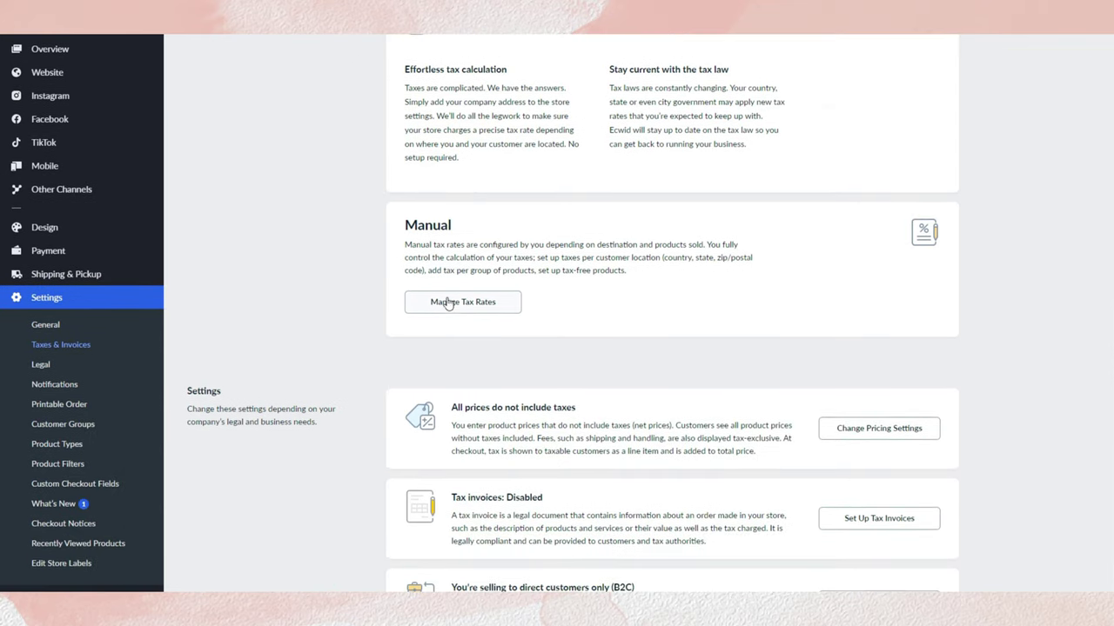
scroll(519, 318, down, 1)
scroll(901, 303, down, 1)
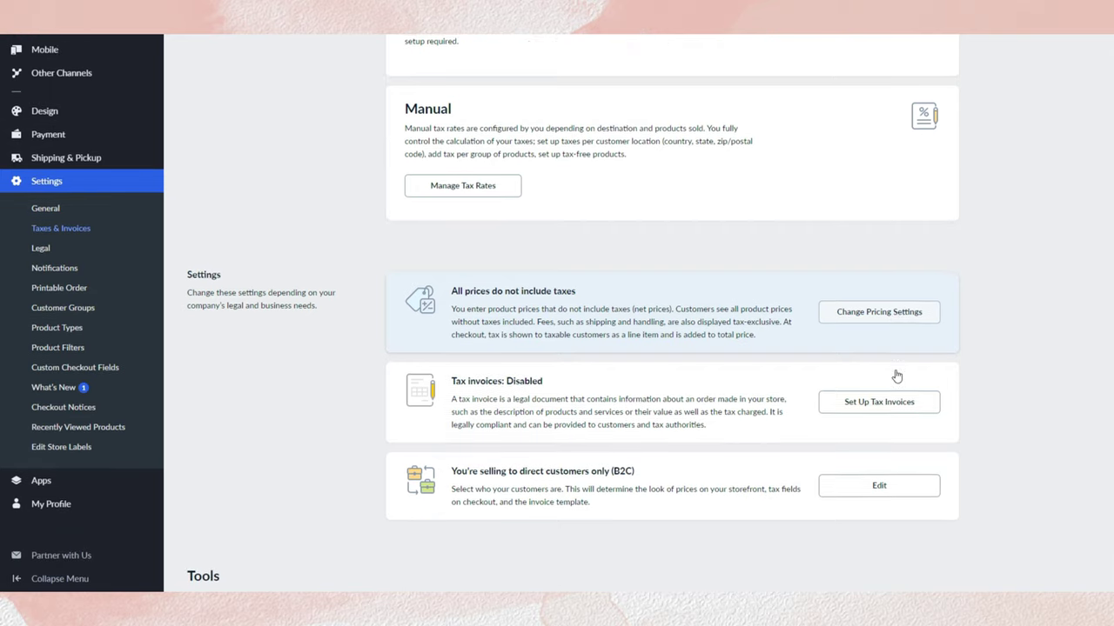
scroll(870, 407, down, 2)
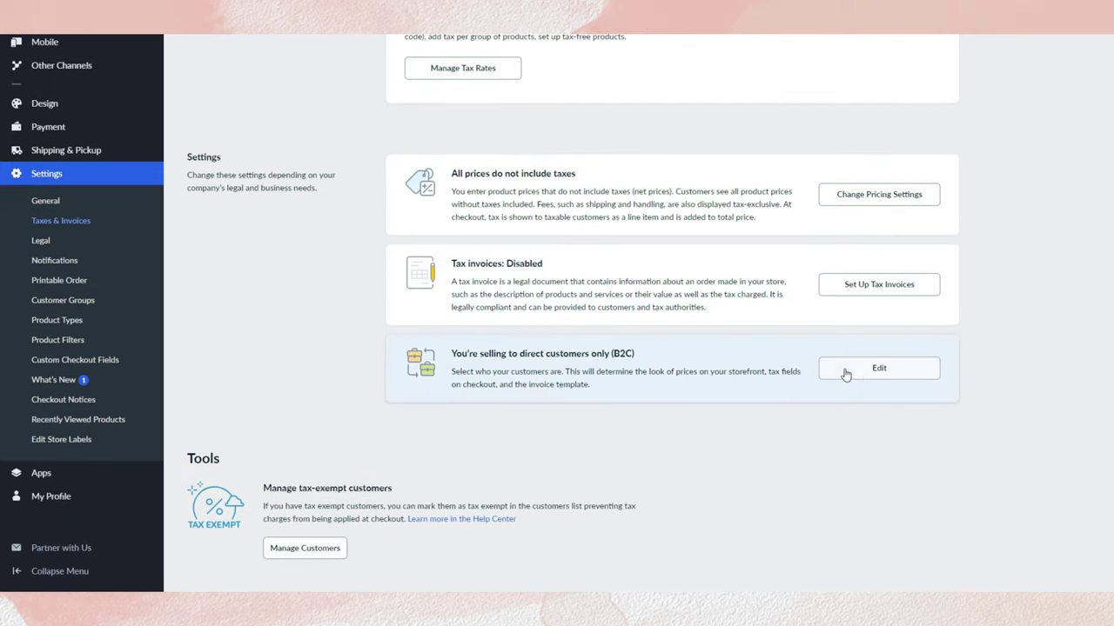
click(879, 369)
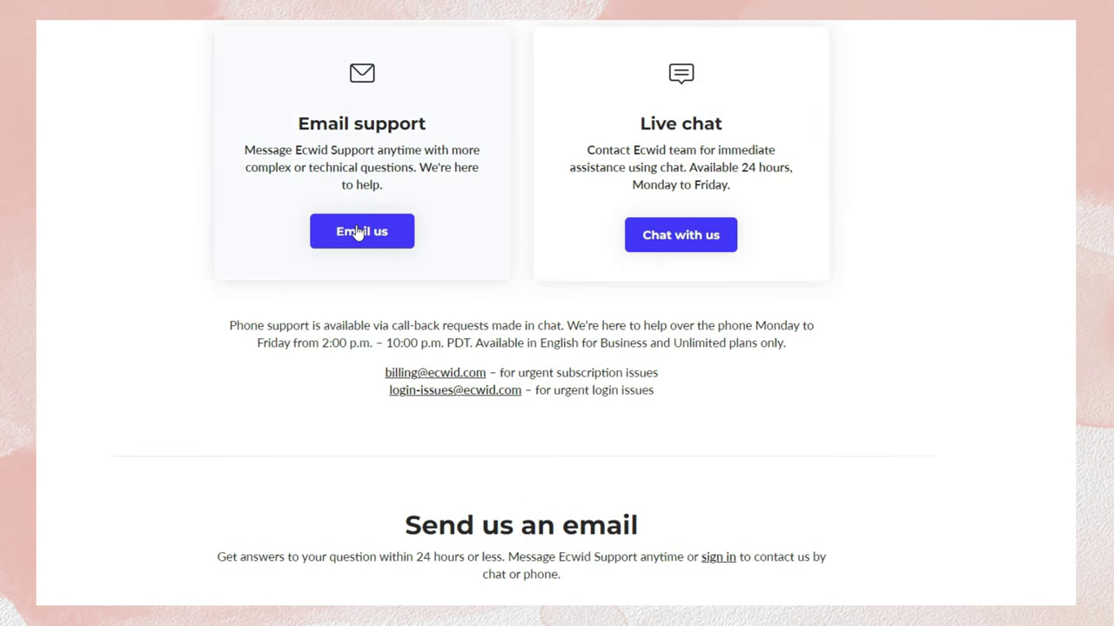
Use Email us under Email support to reach the Send us an email form.
scroll(357, 231, up, 1)
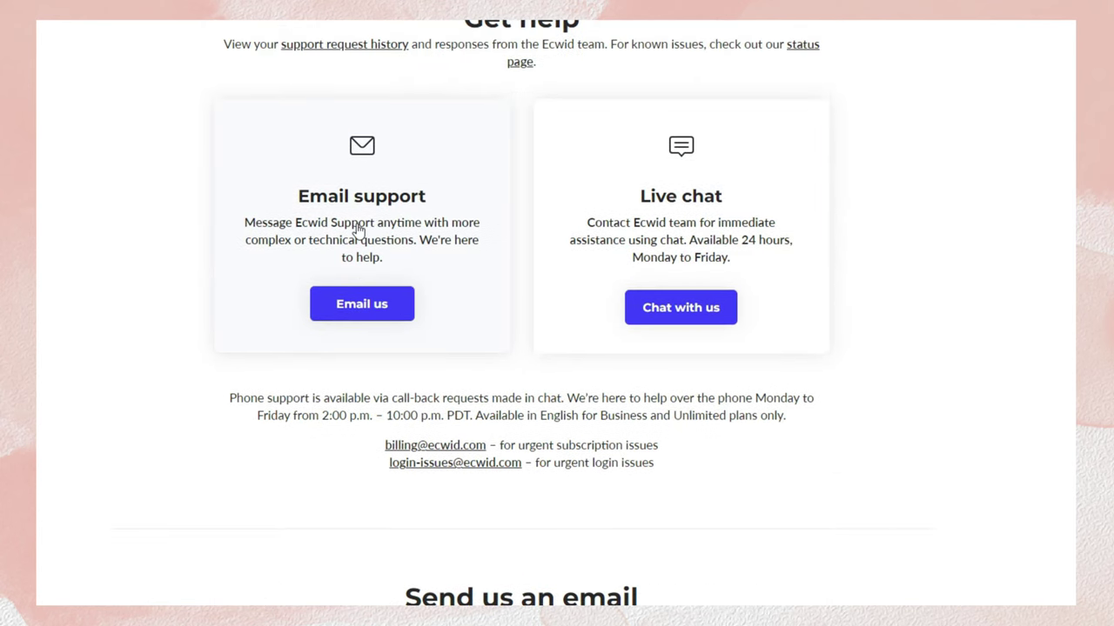
click(359, 311)
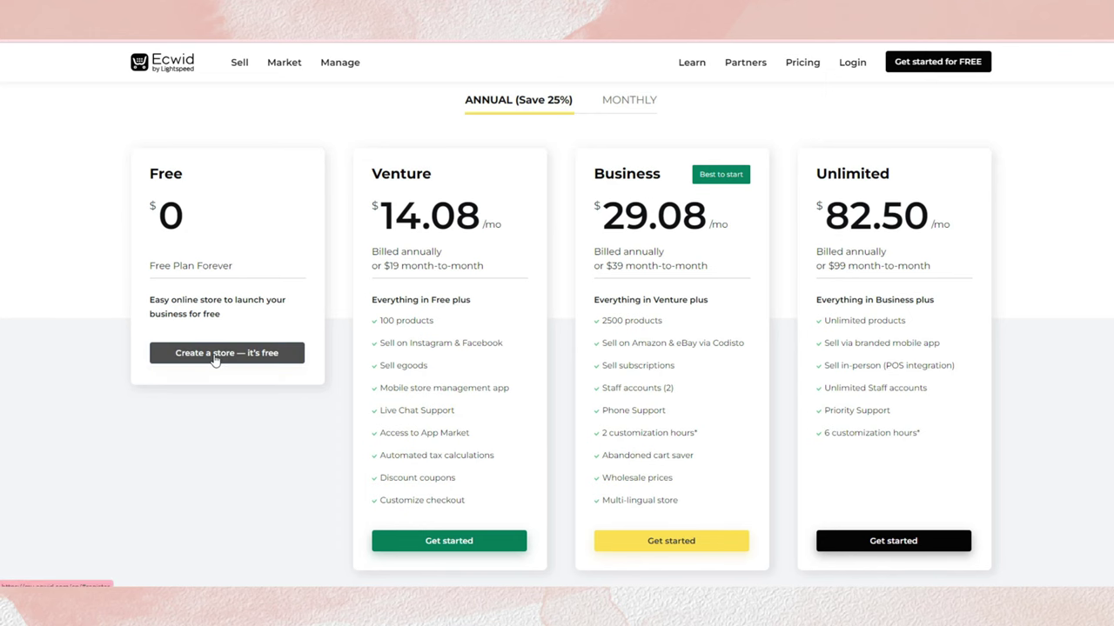
Create the free AVBS store and tick the Bike Crank, Bike Helmet, Bike Saddle and Carbon Bike products.
click(215, 354)
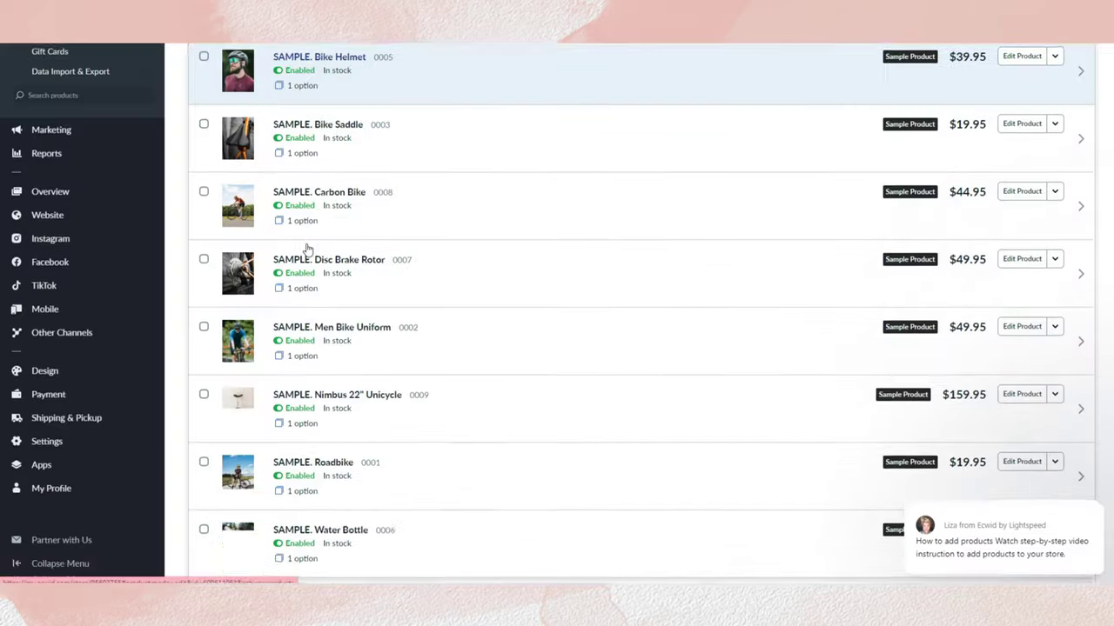
scroll(203, 261, up, 3)
click(204, 222)
click(204, 290)
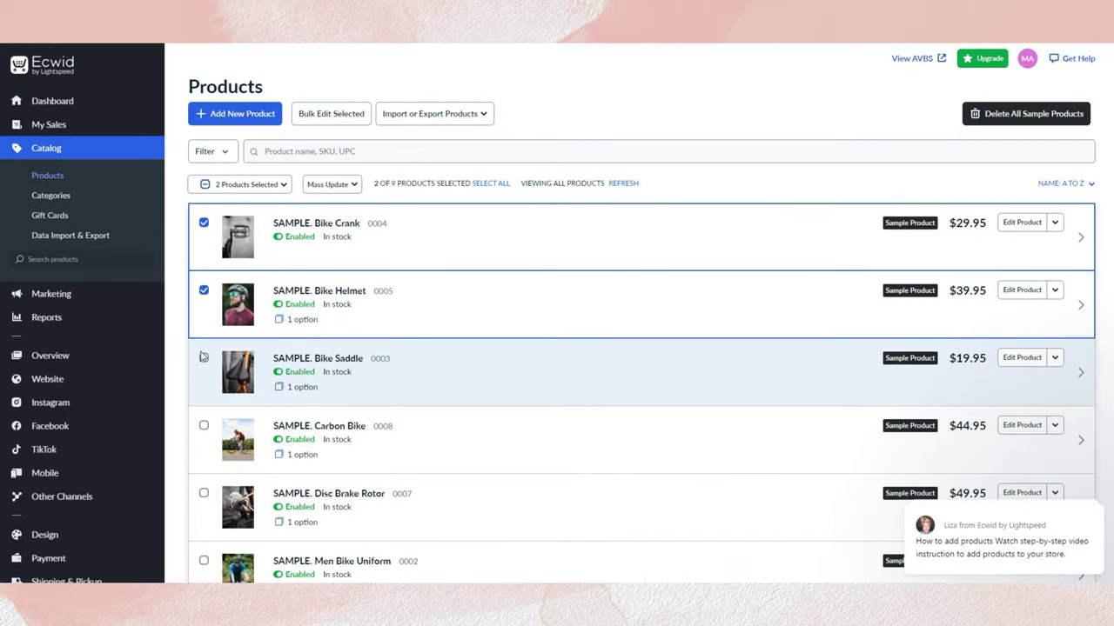
click(204, 357)
click(203, 425)
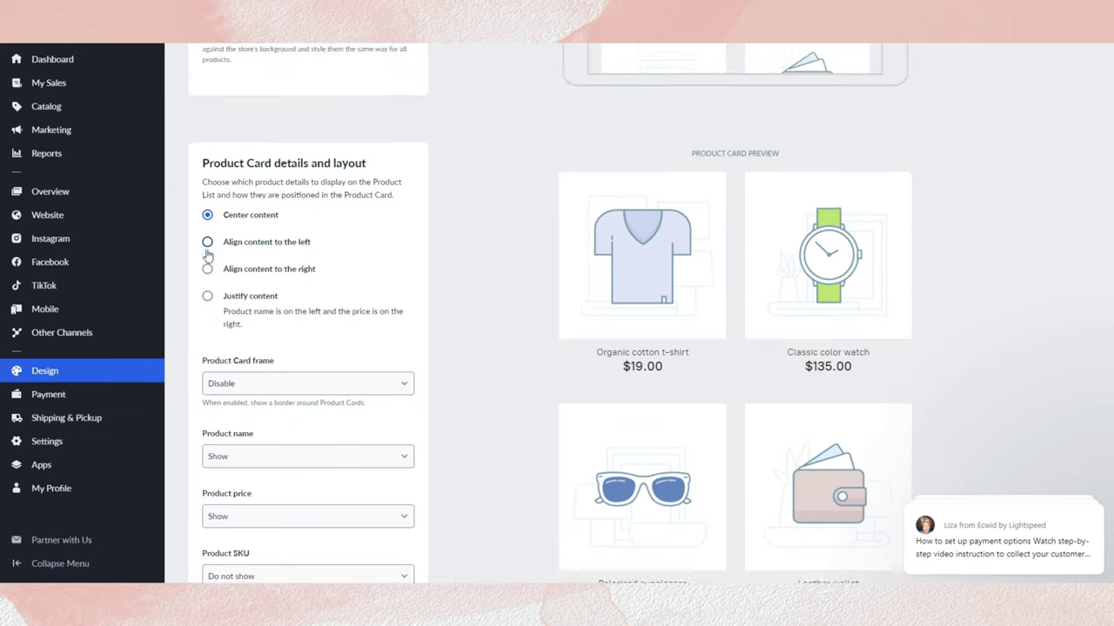
scroll(329, 204, down, 5)
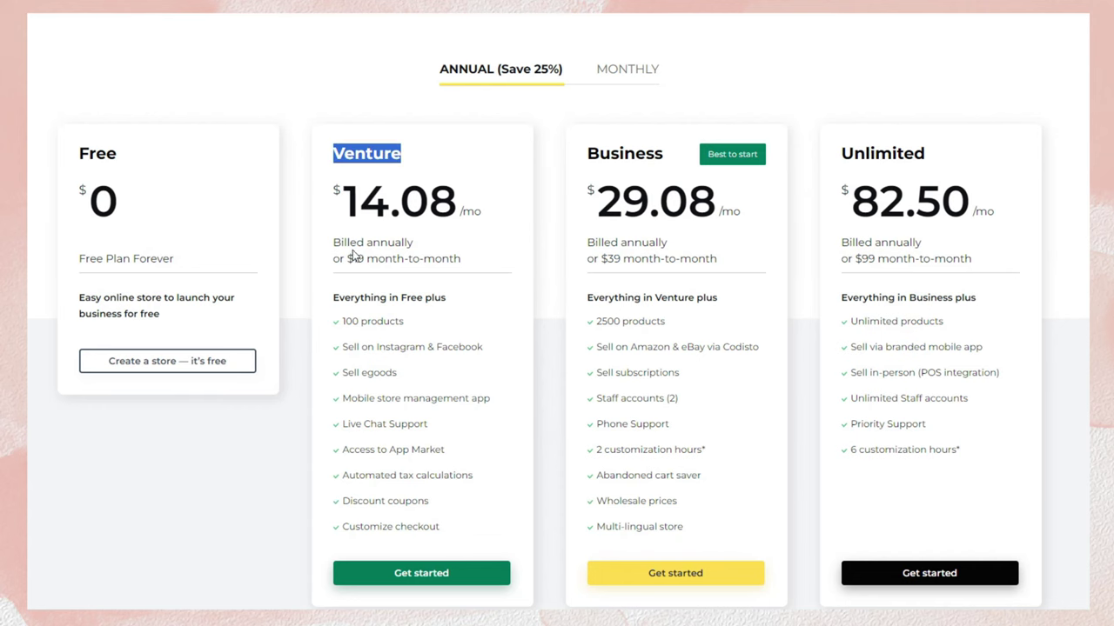
double_click(431, 202)
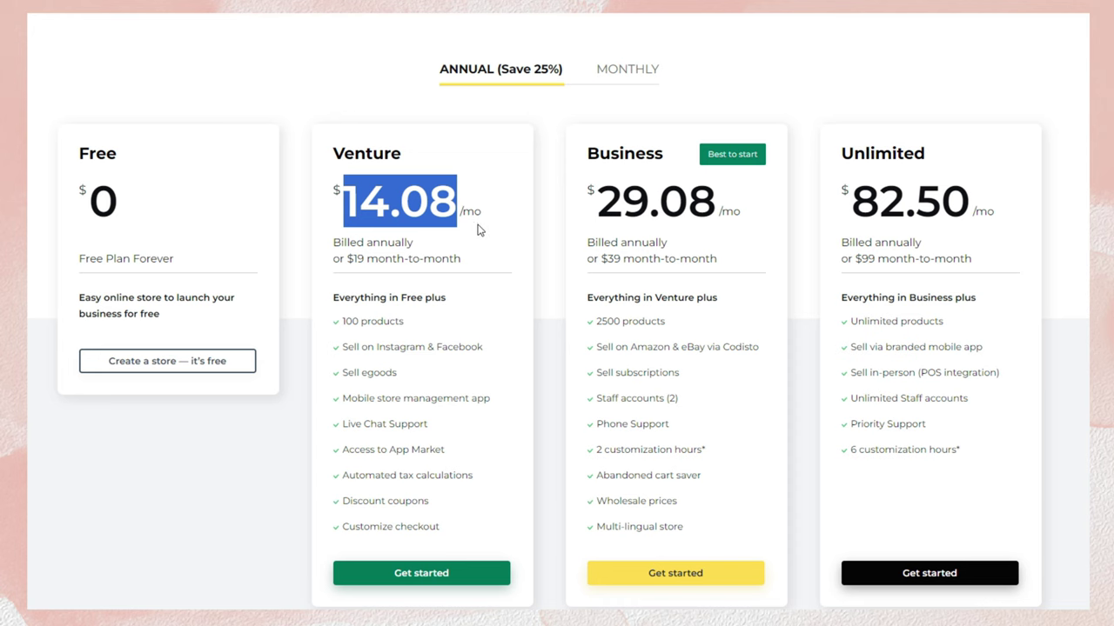
click(384, 341)
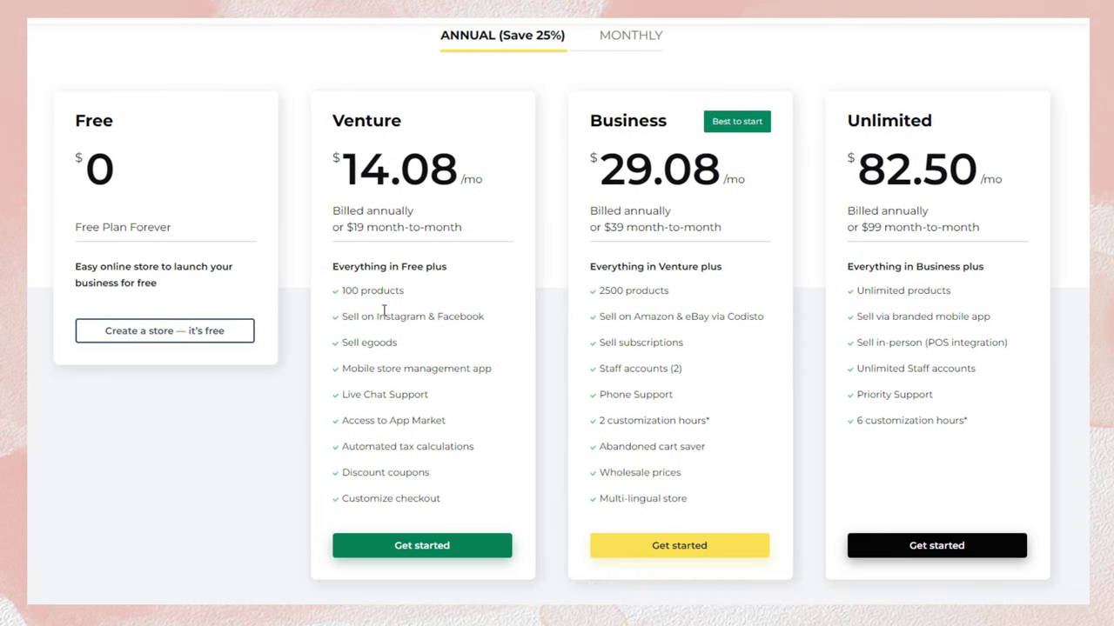
double_click(372, 118)
triple_click(365, 290)
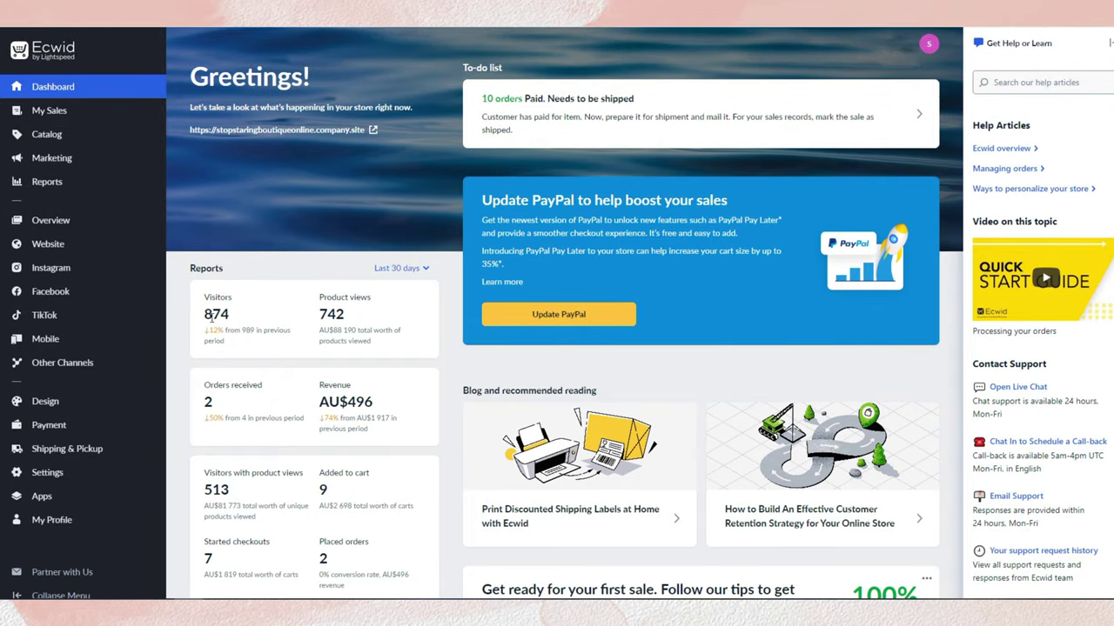
Visit the Sell on Facebook, Sell on Instagram, mobile app and Advertise on TikTok pages.
click(51, 292)
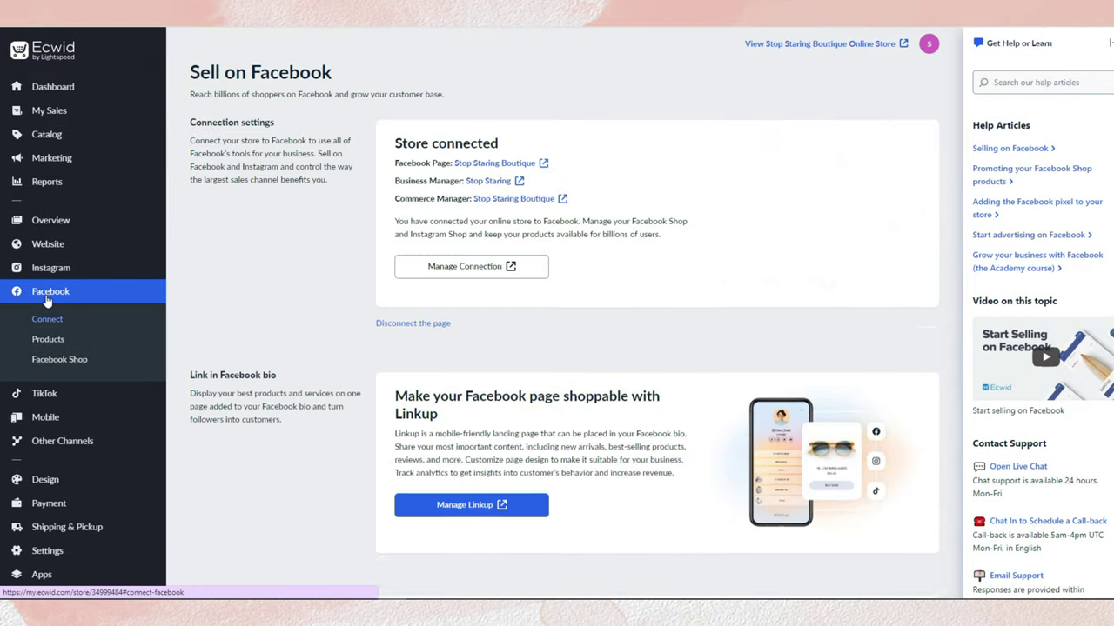
click(49, 272)
scroll(48, 277, down, 4)
scroll(48, 277, up, 4)
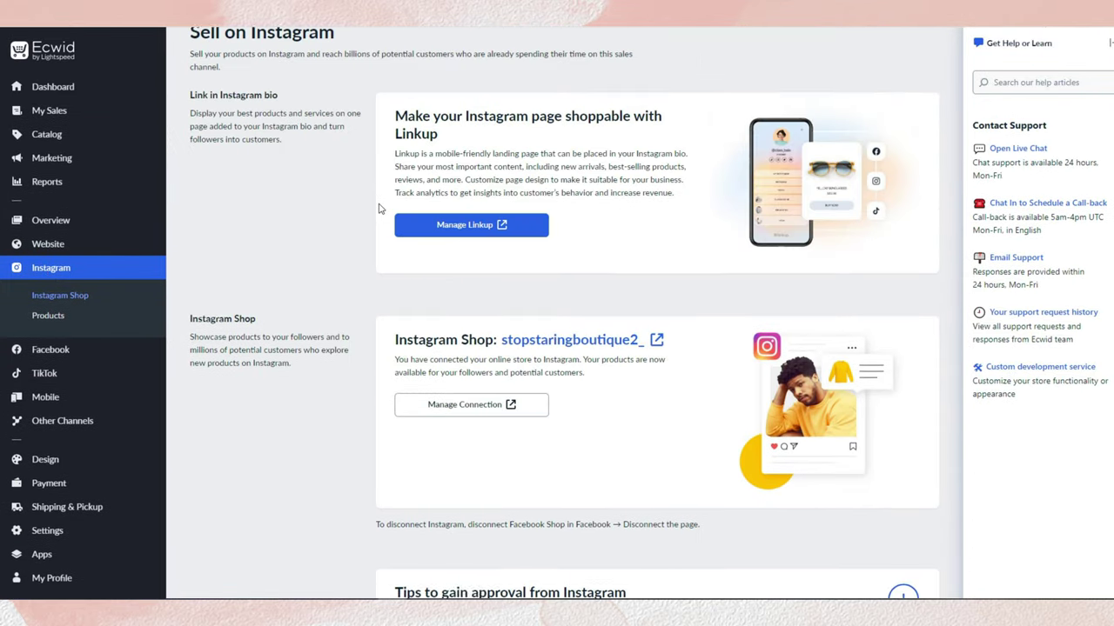
scroll(305, 183, down, 1)
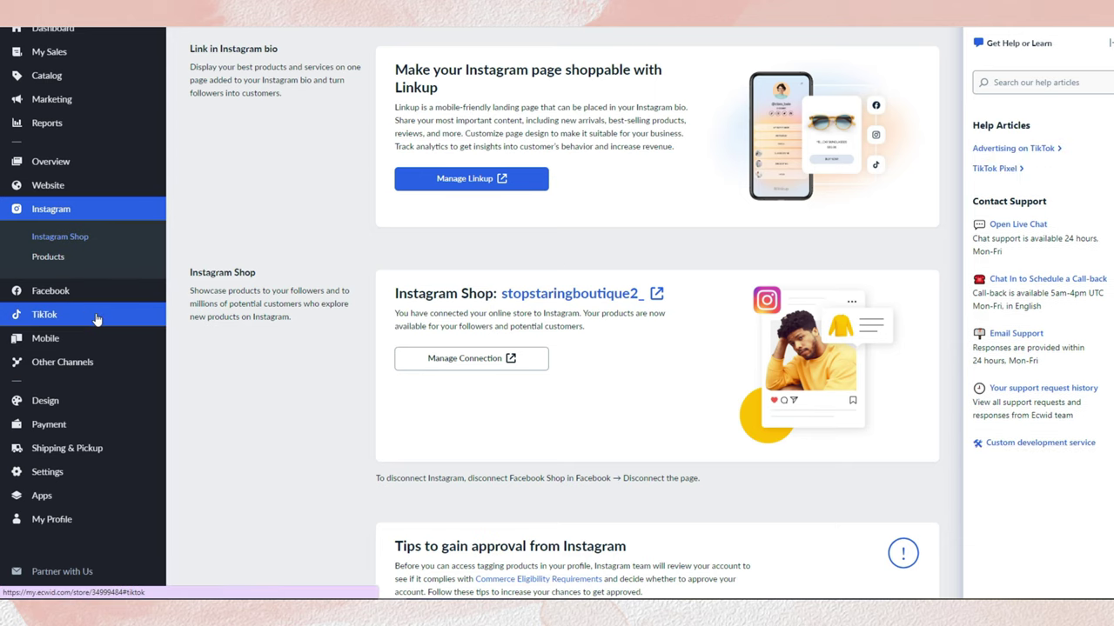
click(105, 340)
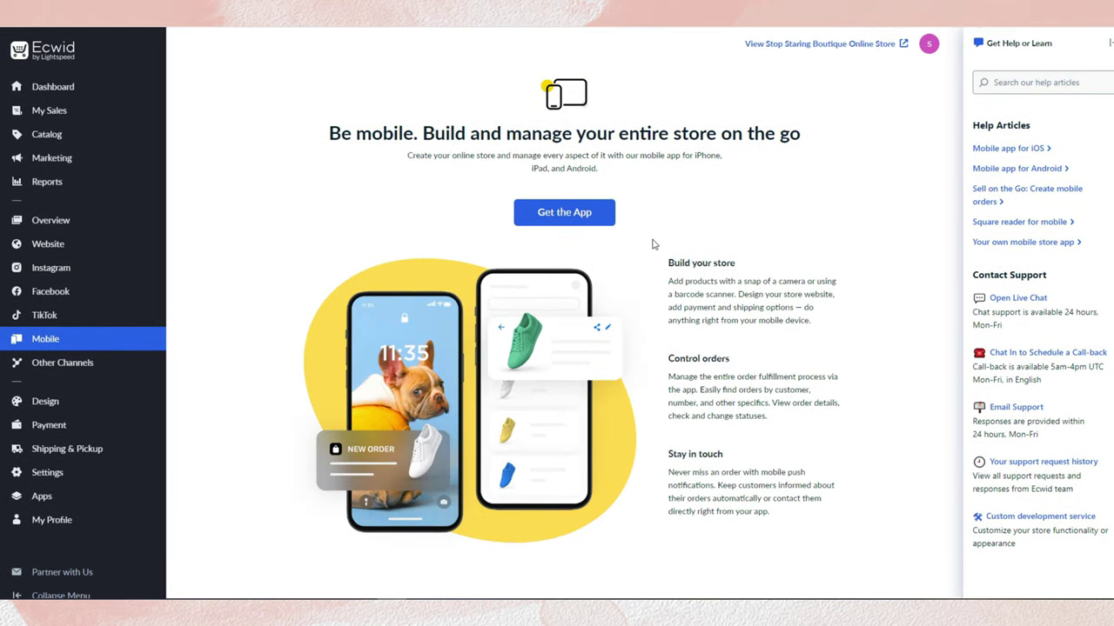
click(130, 316)
drag(190, 73, 357, 75)
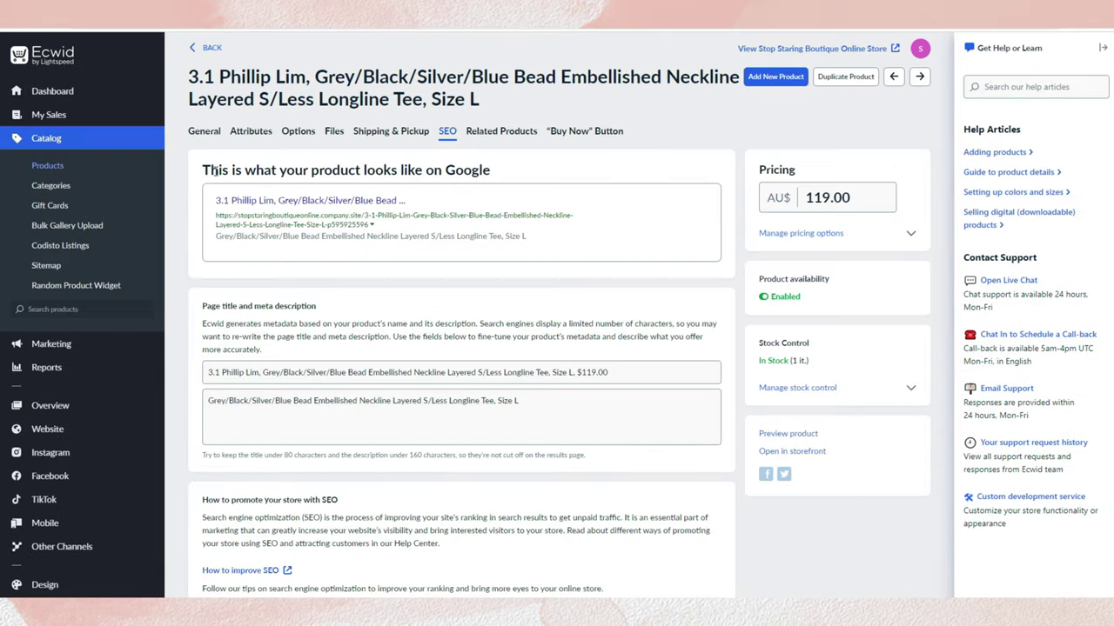
In a product's SEO settings, select the page title text and start editing the meta description.
triple_click(214, 172)
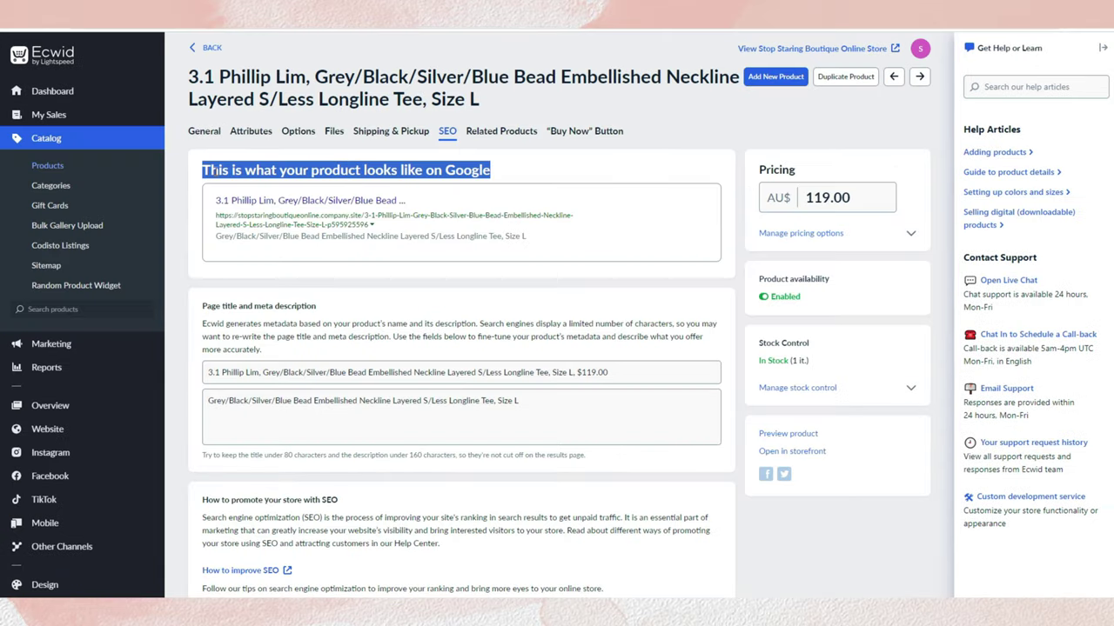
click(225, 305)
triple_click(220, 375)
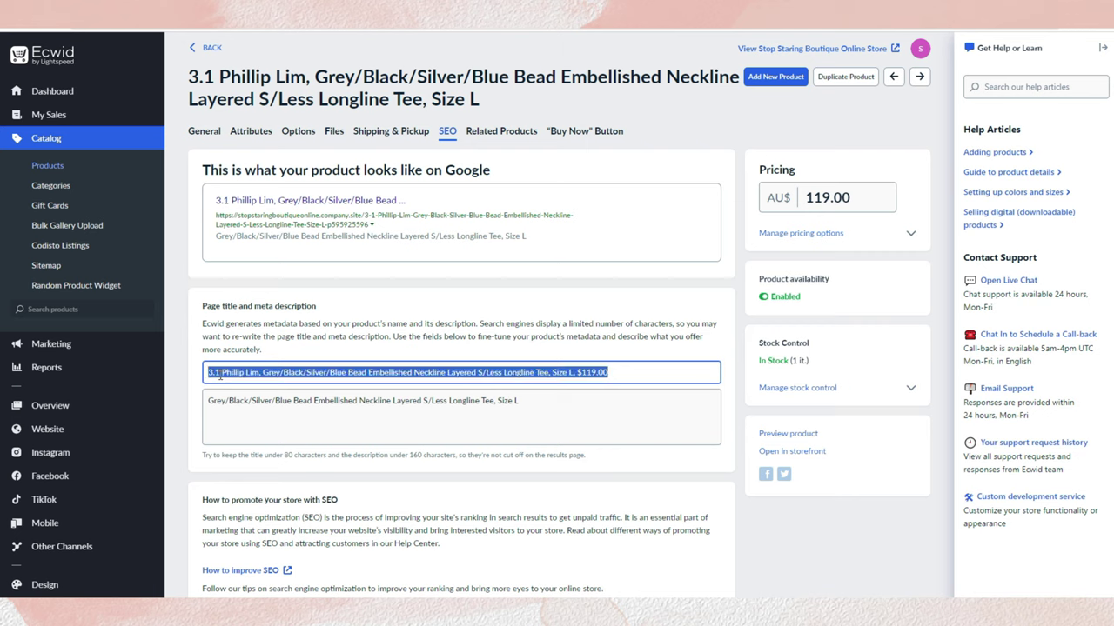
click(232, 403)
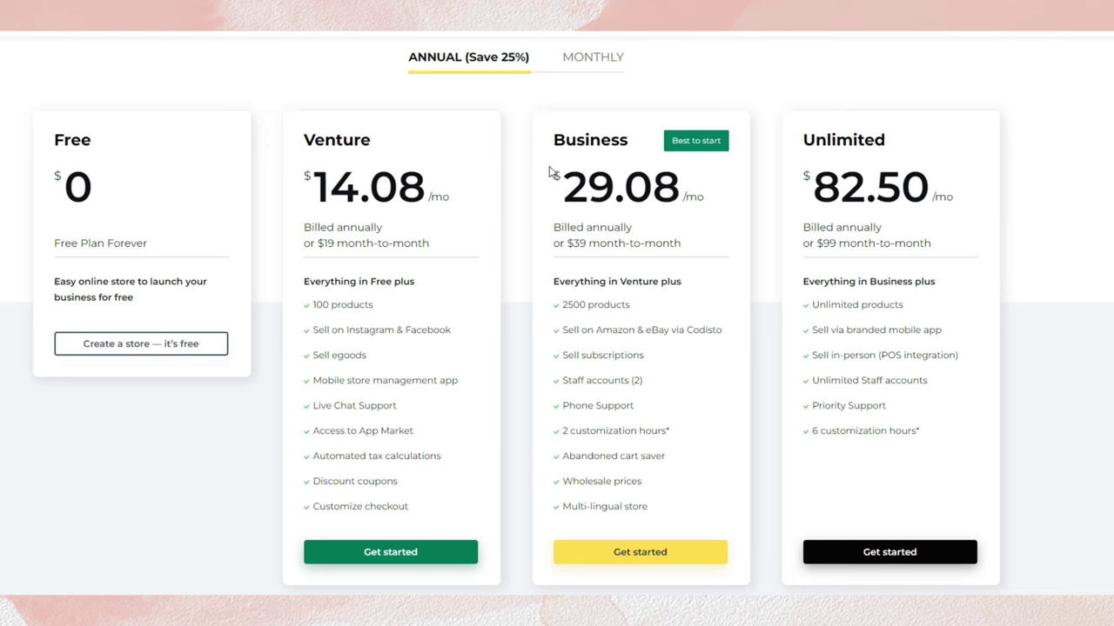
double_click(582, 243)
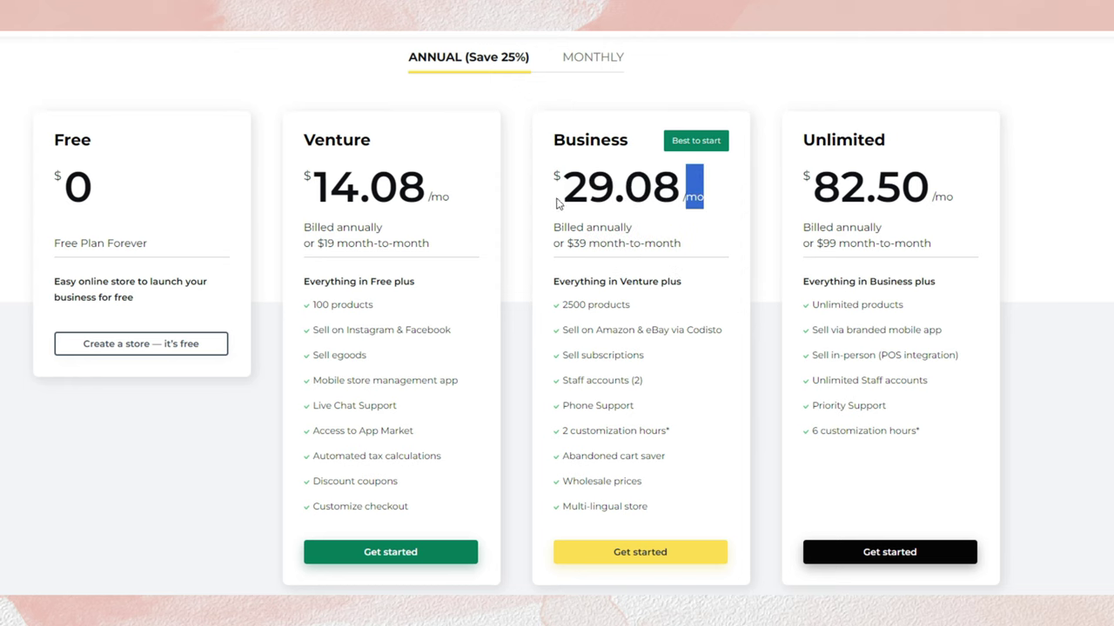
double_click(620, 140)
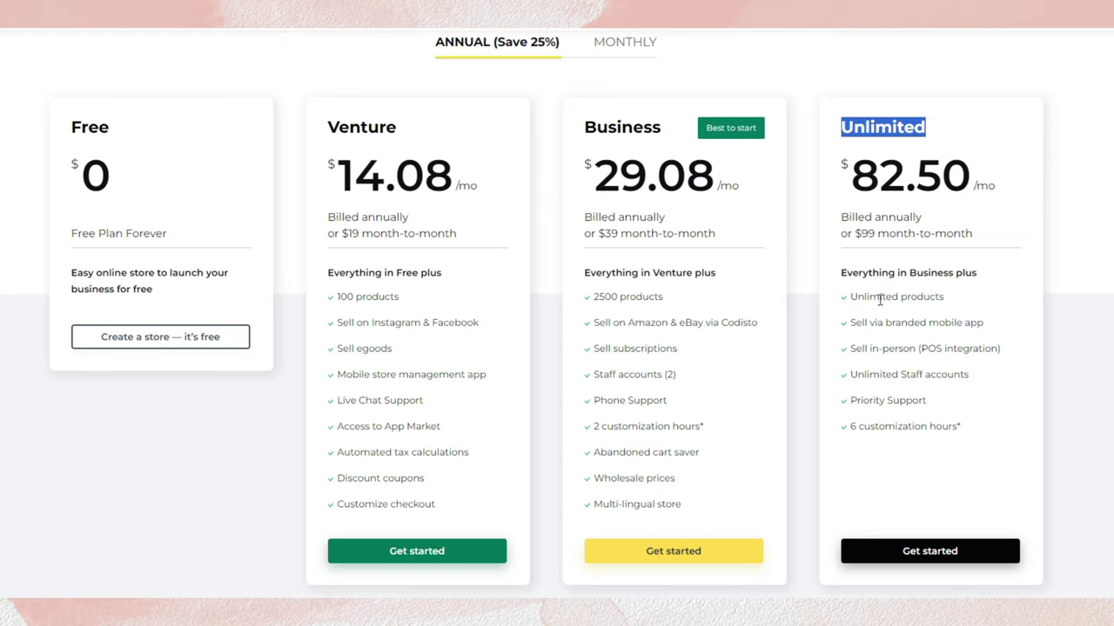
drag(880, 300, 921, 300)
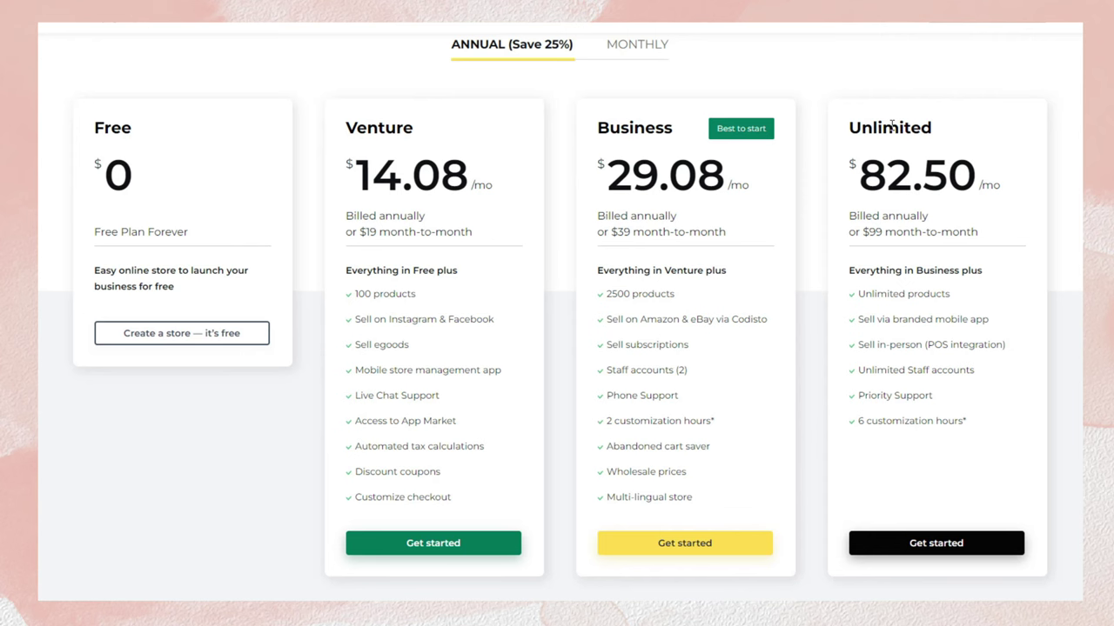
double_click(891, 128)
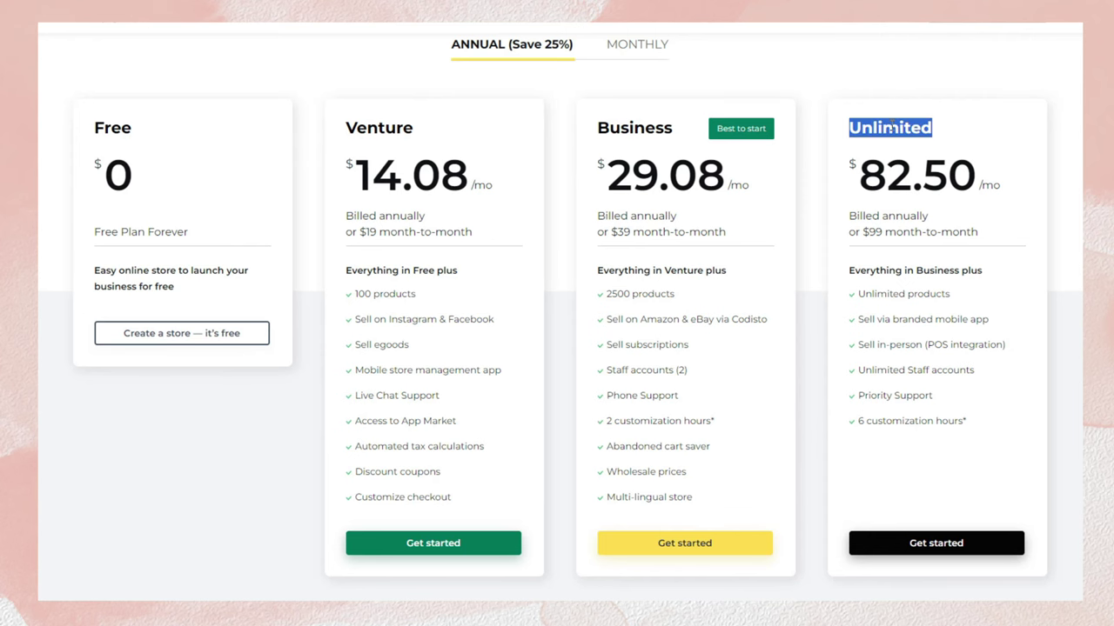
click(874, 231)
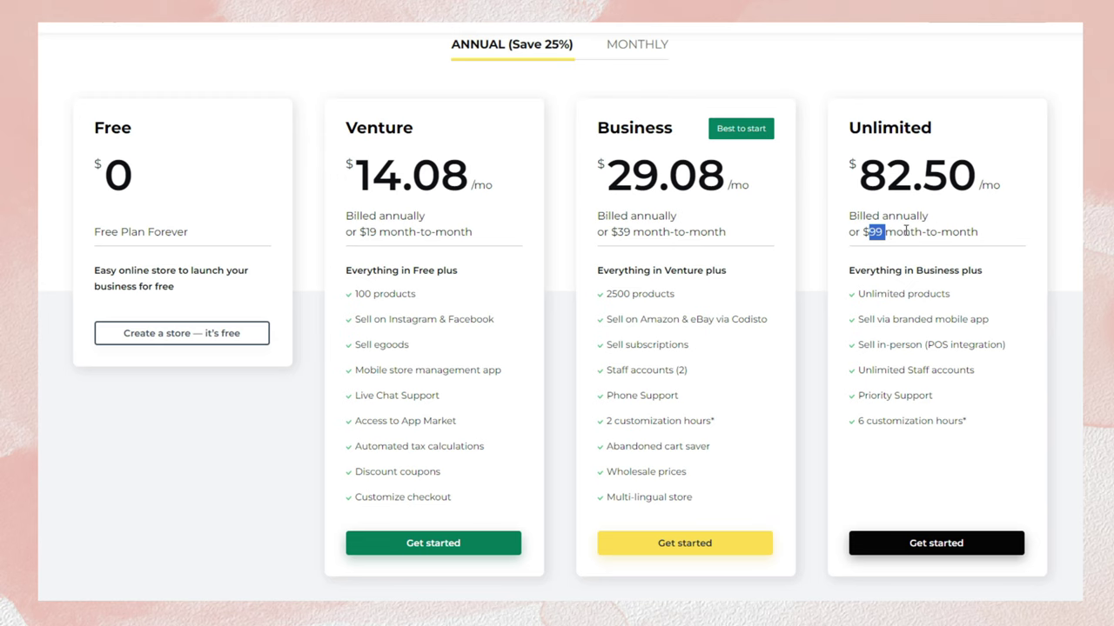
triple_click(953, 231)
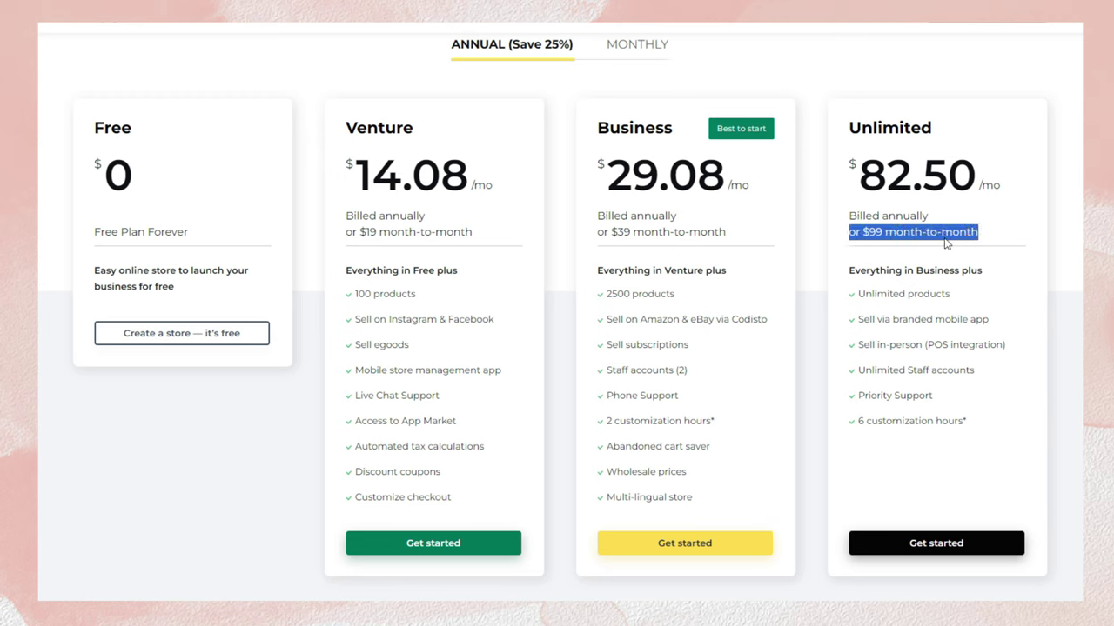
double_click(888, 172)
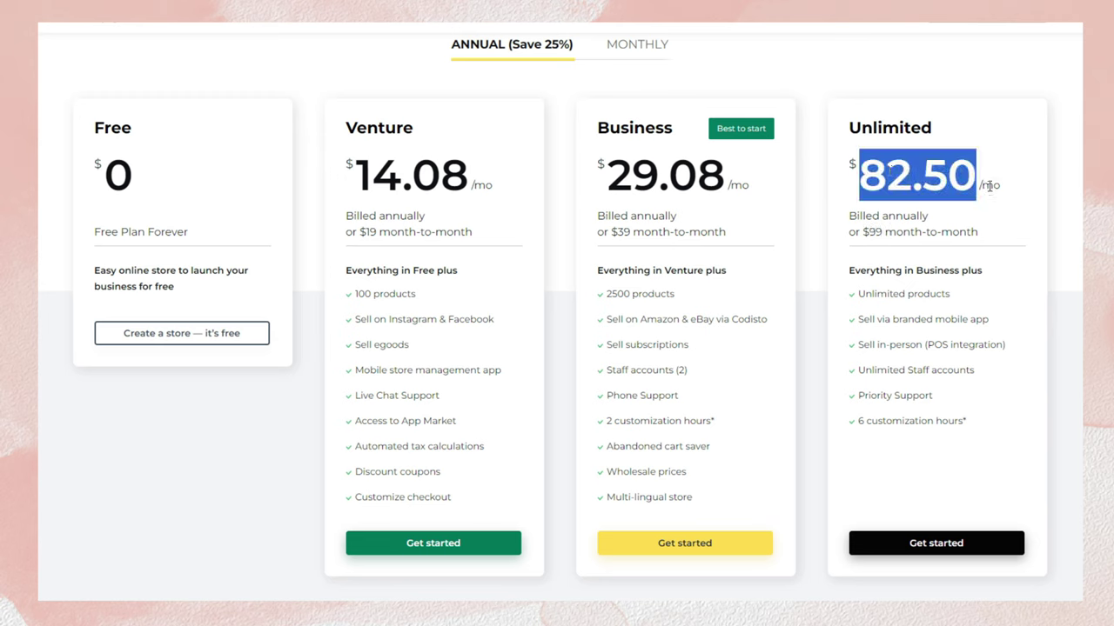